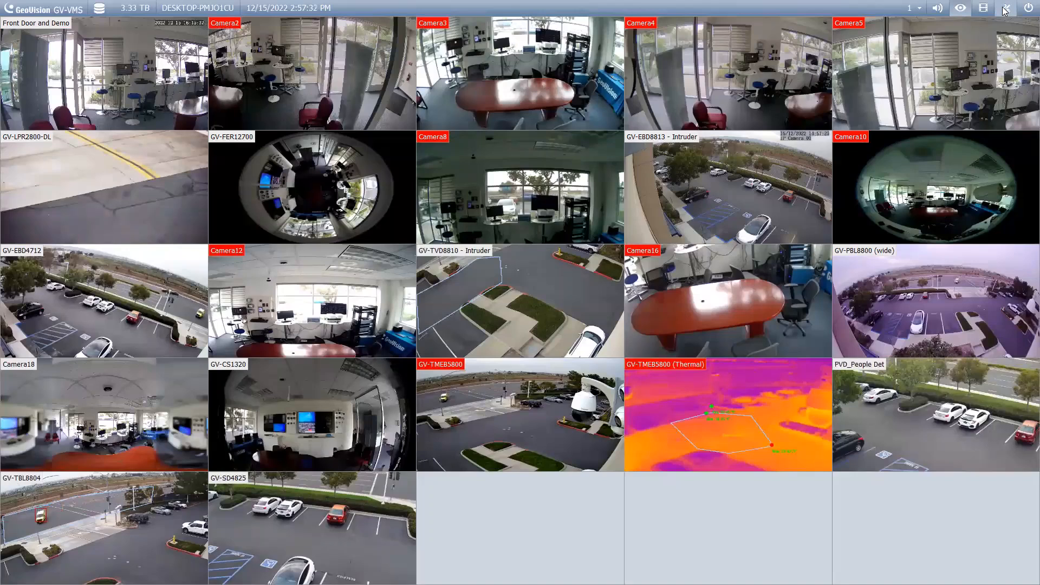
# - Show the Content List panel beside the 22-camera live view
pyautogui.click(1006, 10)
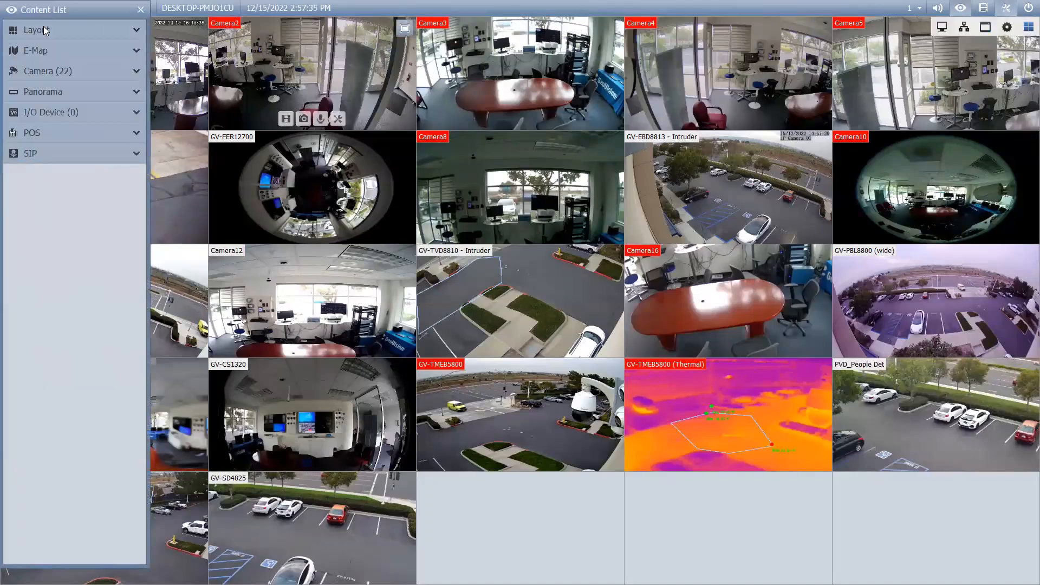
# - Expand Layout and start an Add Layout to bring up the Add new Layout dialog
pyautogui.click(45, 26)
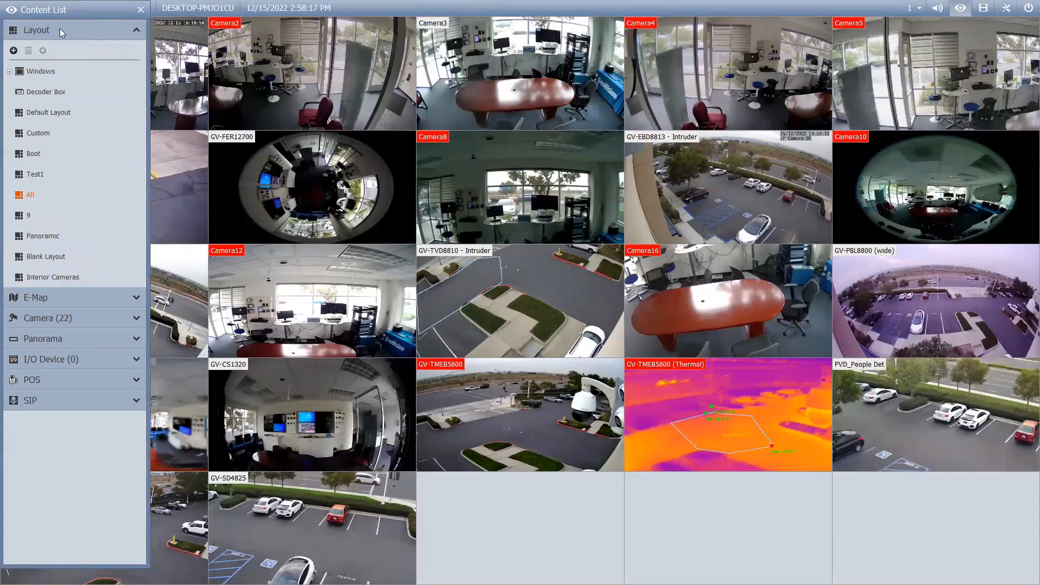
pyautogui.click(14, 51)
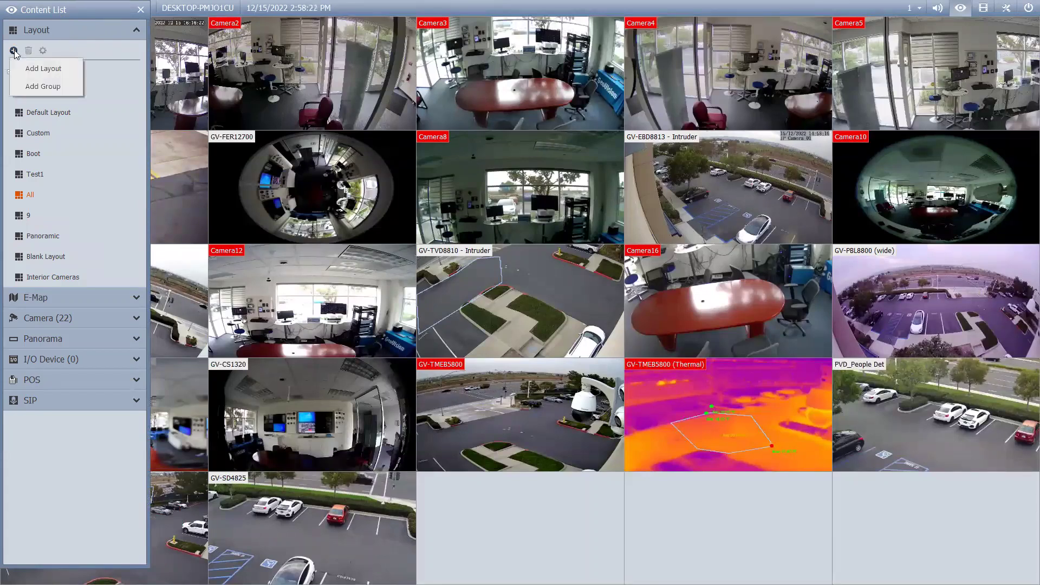
pyautogui.click(42, 68)
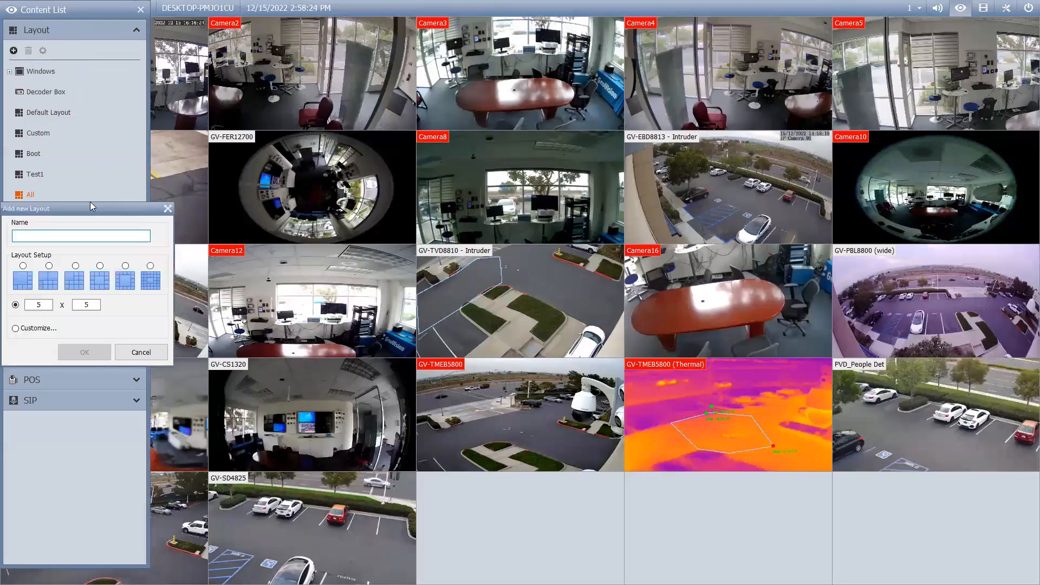
# - Name the layout 'Test Layout', set the grid to 6 x 6 and choose Customize
pyautogui.moveTo(81, 208); pyautogui.dragTo(559, 230)
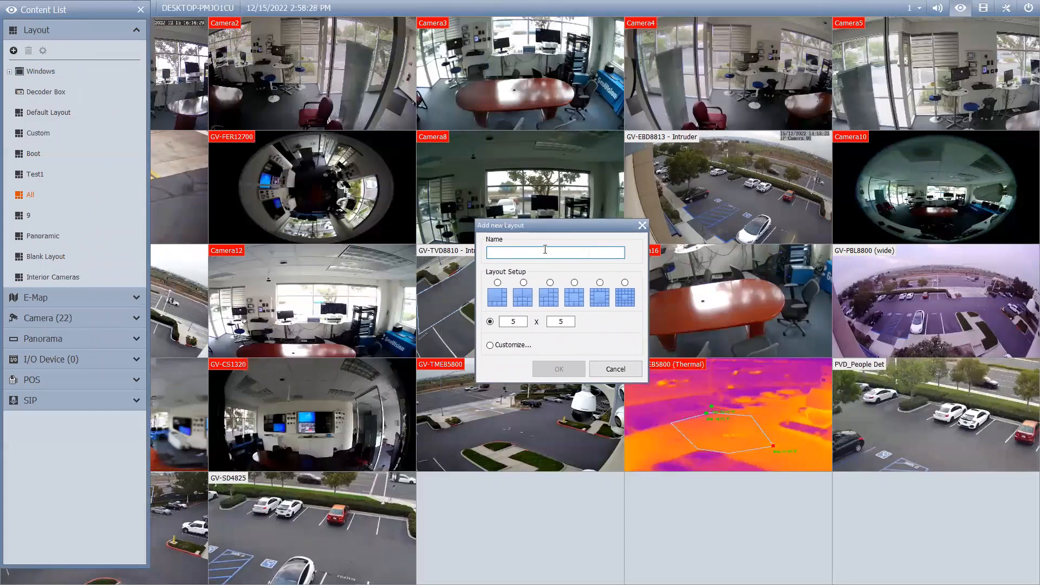
pyautogui.write('Test ')
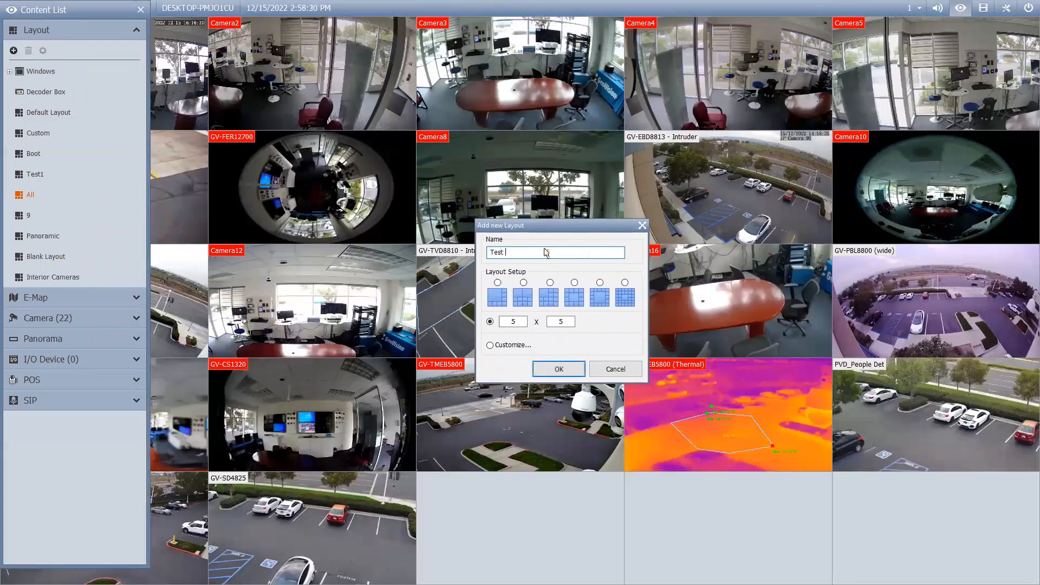
pyautogui.write('Layout')
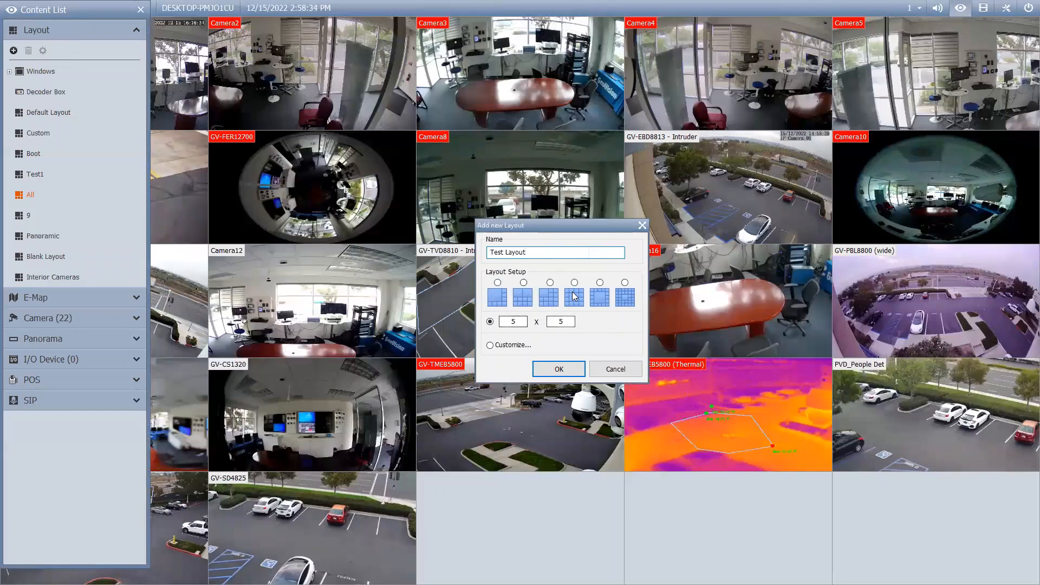
pyautogui.doubleClick(513, 322)
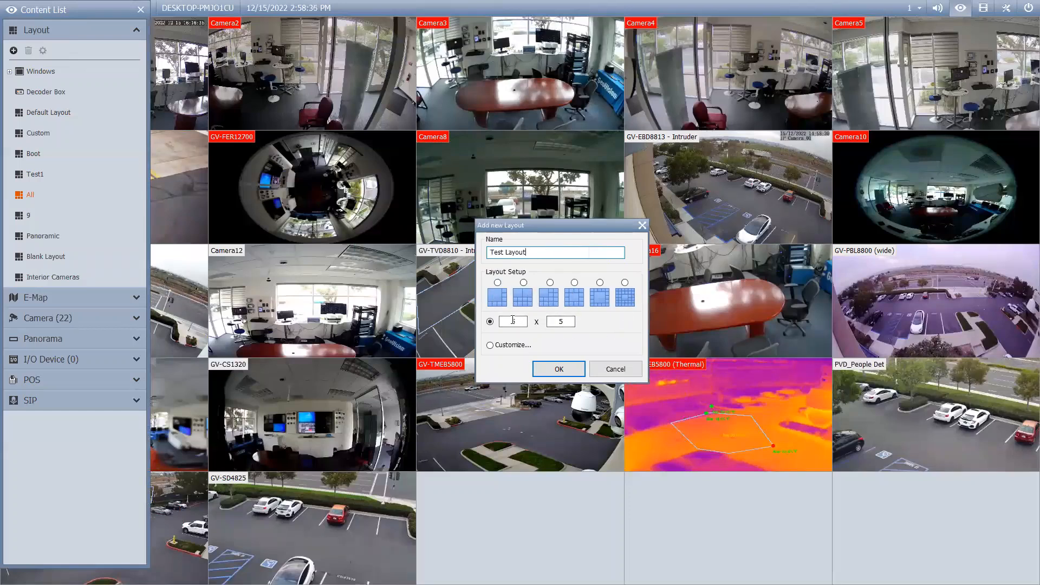
pyautogui.doubleClick(513, 322)
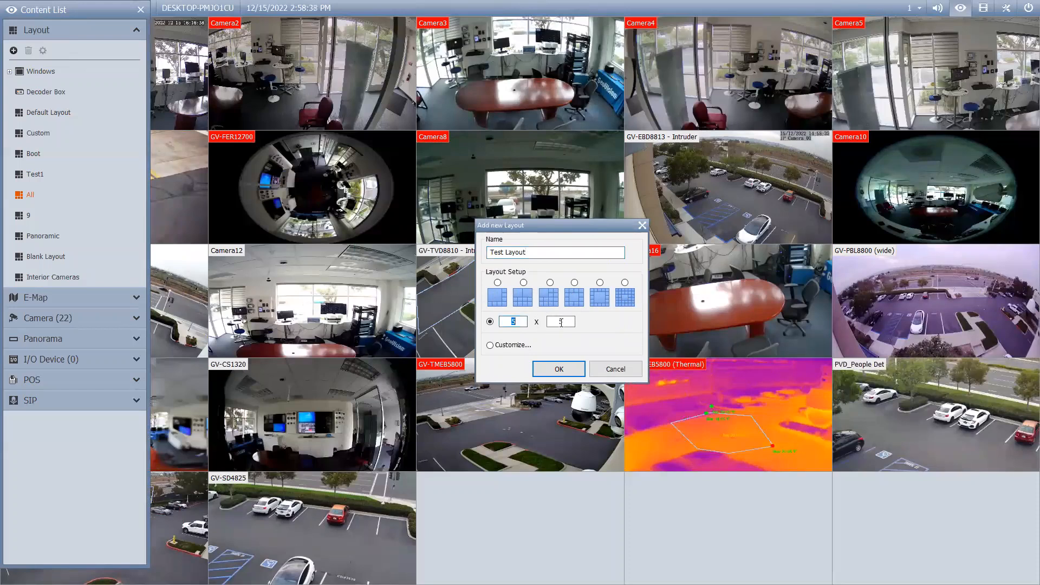
pyautogui.write('6')
pyautogui.doubleClick(570, 322)
pyautogui.write('6')
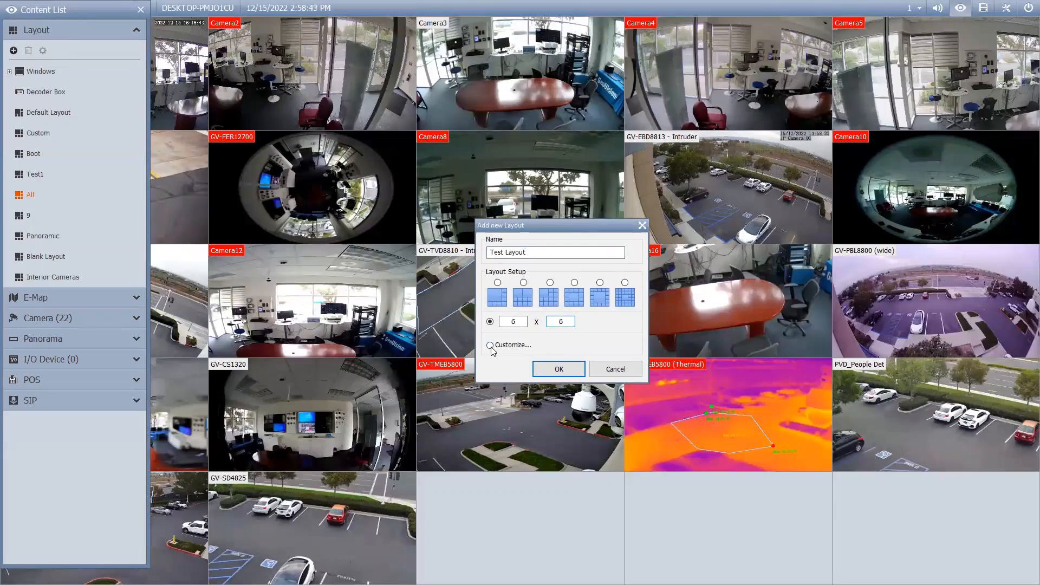
pyautogui.click(557, 369)
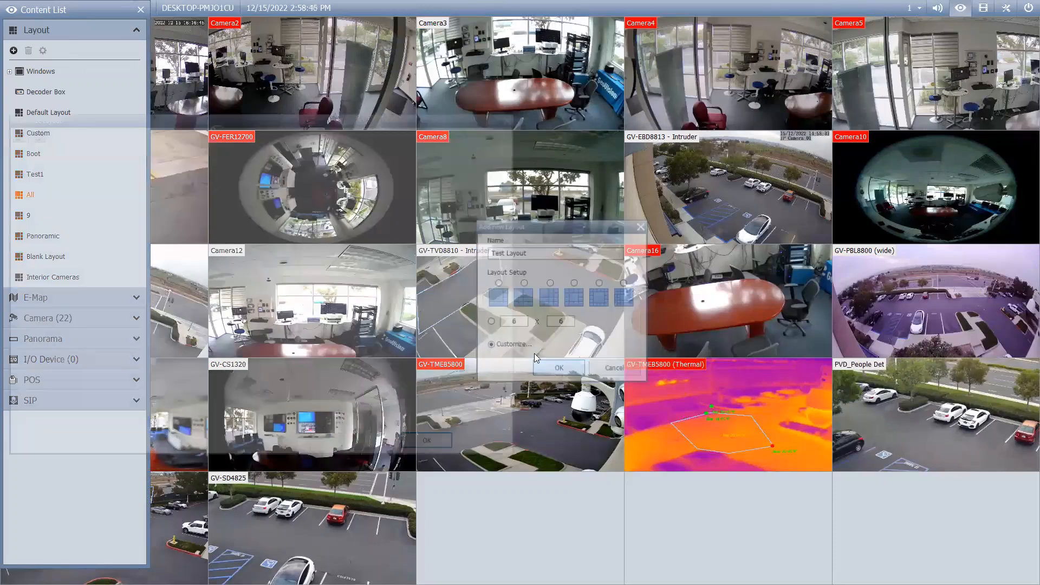
# - Merge the top-left and bottom-left cell blocks into two large panes
pyautogui.moveTo(244, 114); pyautogui.dragTo(517, 134)
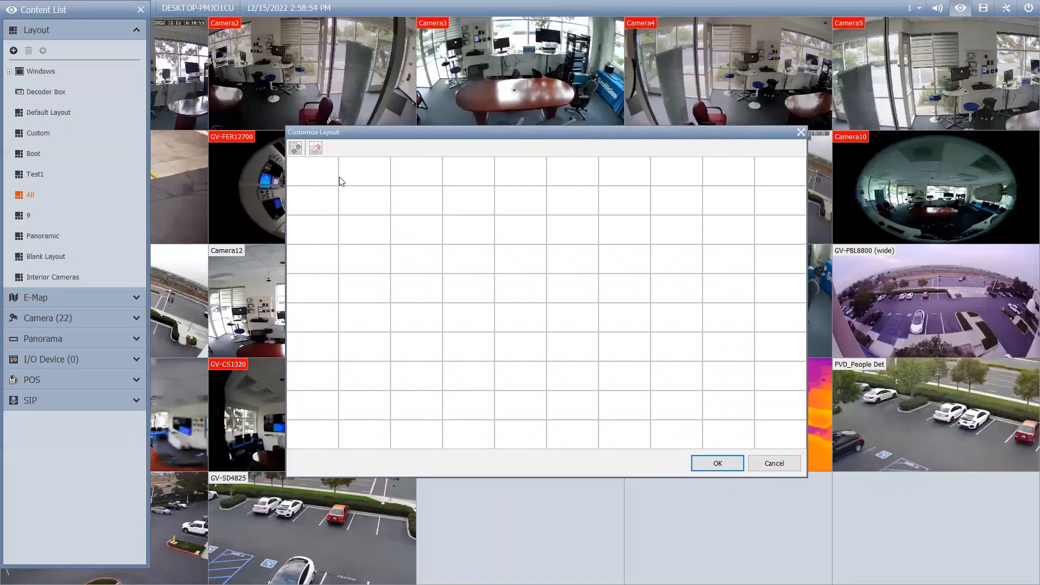
pyautogui.moveTo(334, 176); pyautogui.dragTo(478, 313)
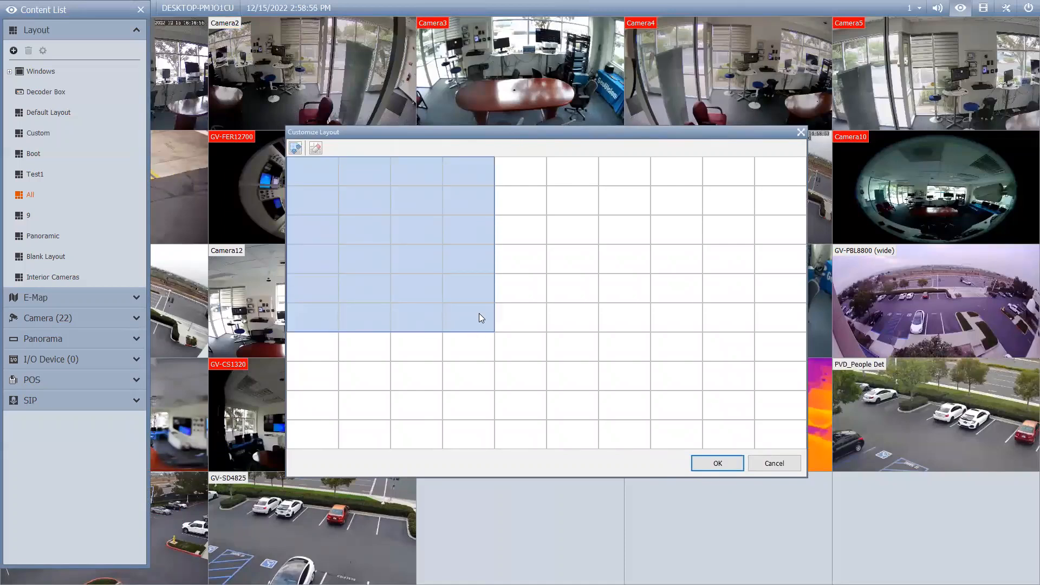
pyautogui.click(294, 149)
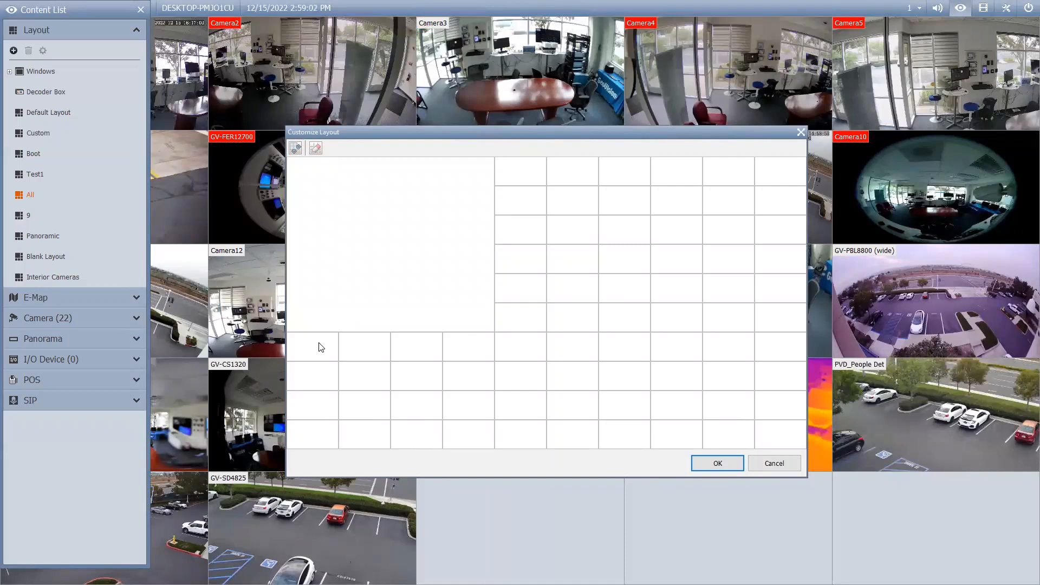
pyautogui.moveTo(319, 347); pyautogui.dragTo(568, 437)
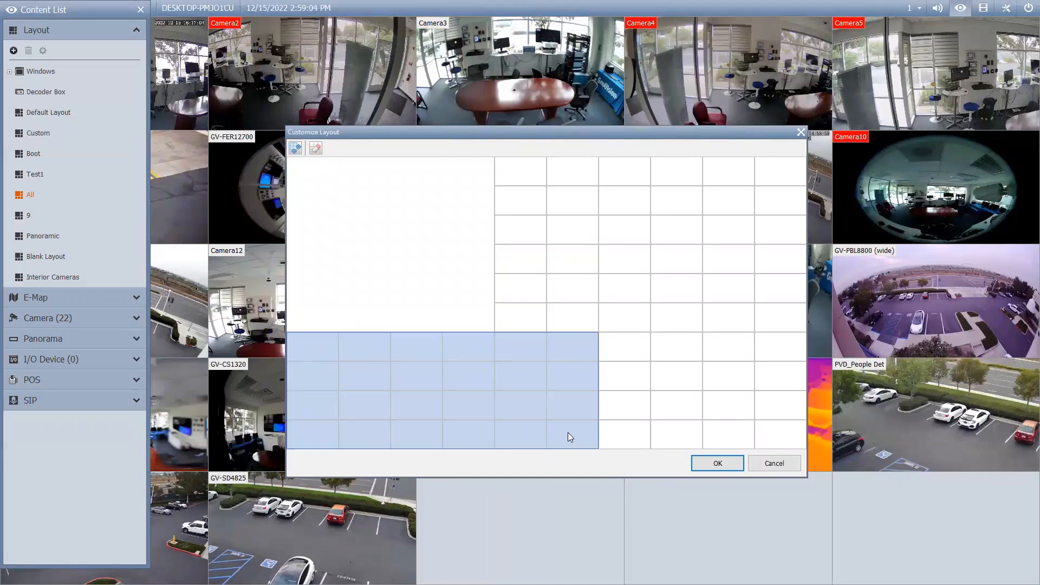
pyautogui.click(296, 148)
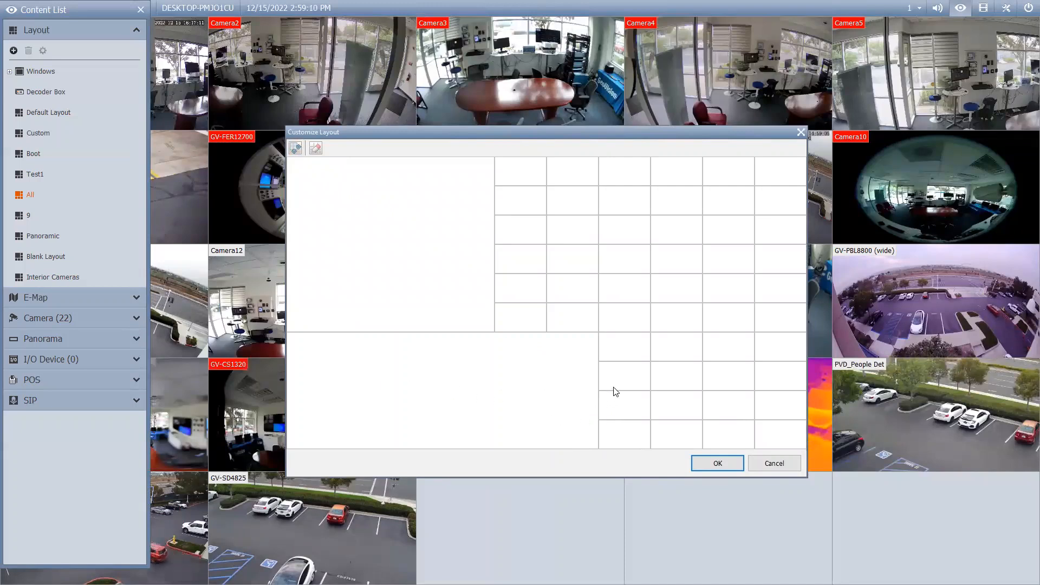
# - Merge four 2x2 blocks along the bottom right into four small panes
pyautogui.moveTo(627, 356); pyautogui.dragTo(667, 378)
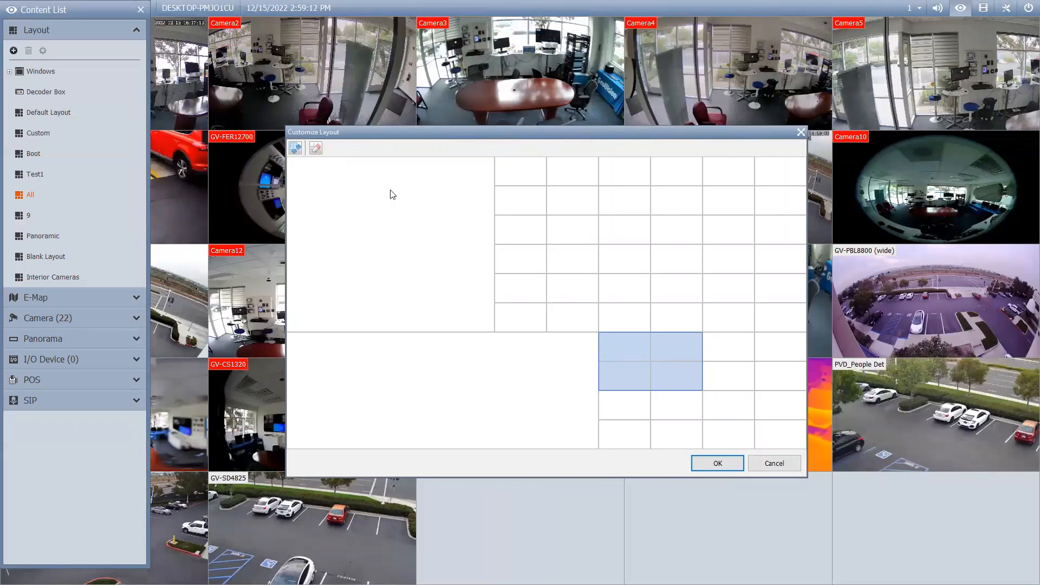
pyautogui.click(297, 148)
pyautogui.moveTo(622, 407); pyautogui.dragTo(678, 434)
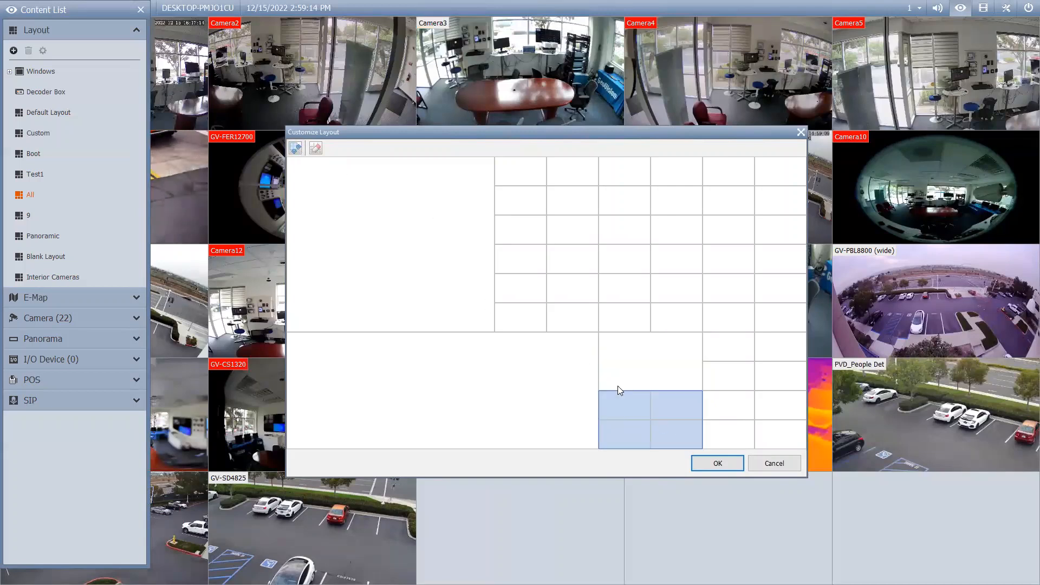
pyautogui.click(296, 149)
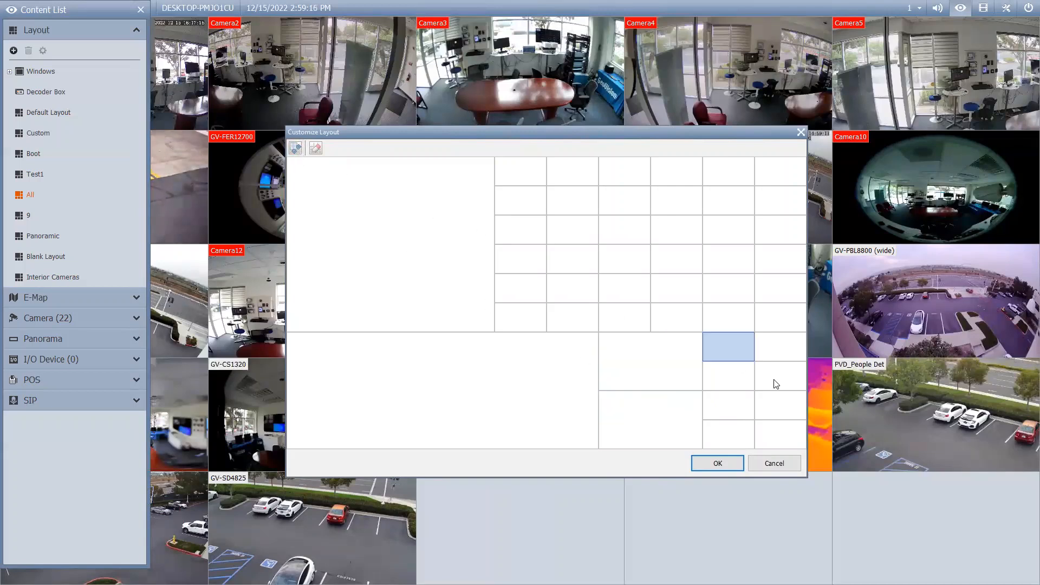
pyautogui.moveTo(724, 350); pyautogui.dragTo(781, 377)
pyautogui.click(296, 148)
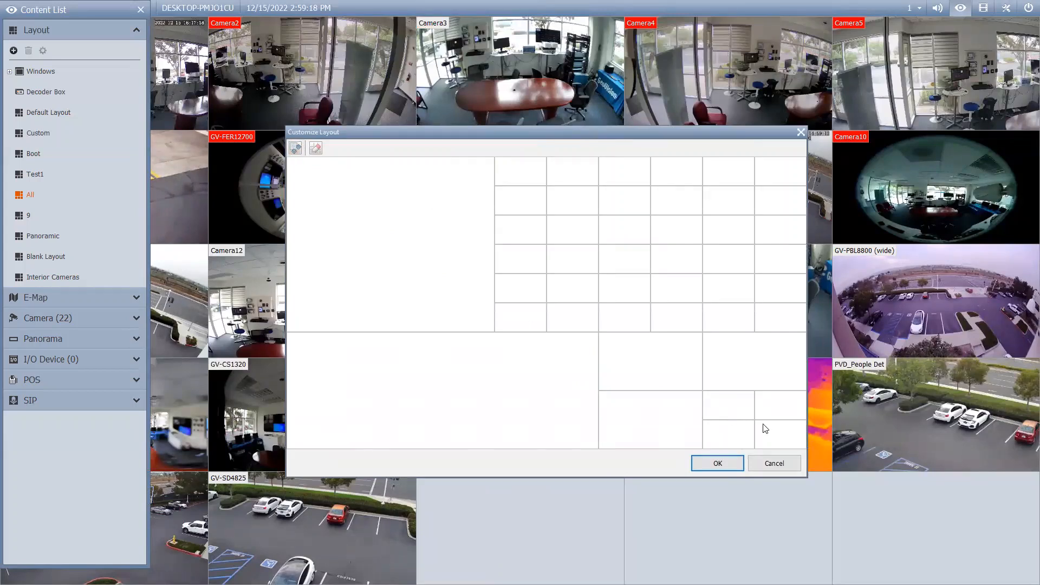
pyautogui.moveTo(728, 407); pyautogui.dragTo(767, 429)
pyautogui.click(296, 150)
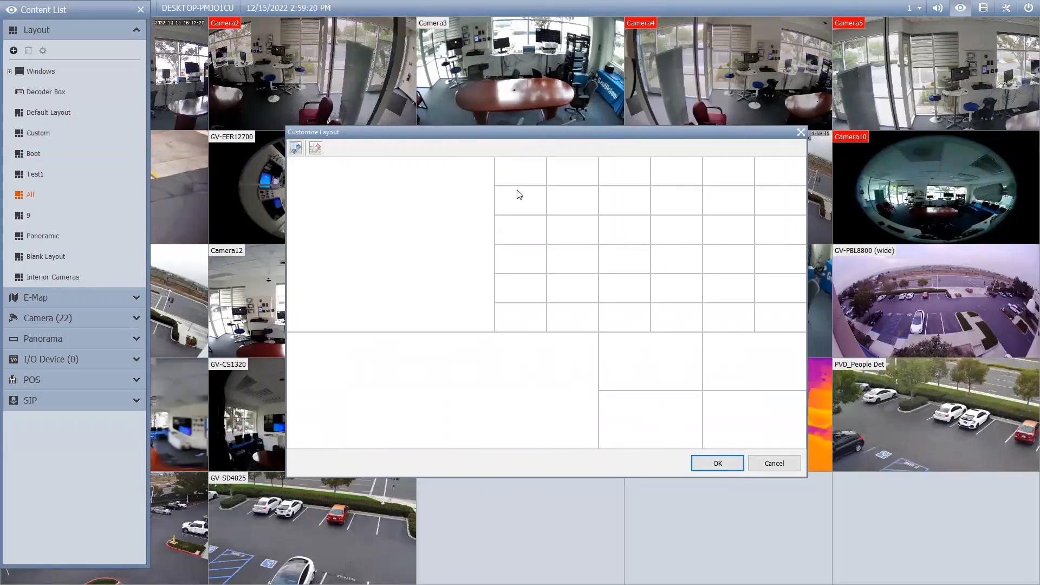
# - Merge the remaining top-right cells into one large pane and confirm the arrangement
pyautogui.moveTo(520, 171); pyautogui.dragTo(796, 319)
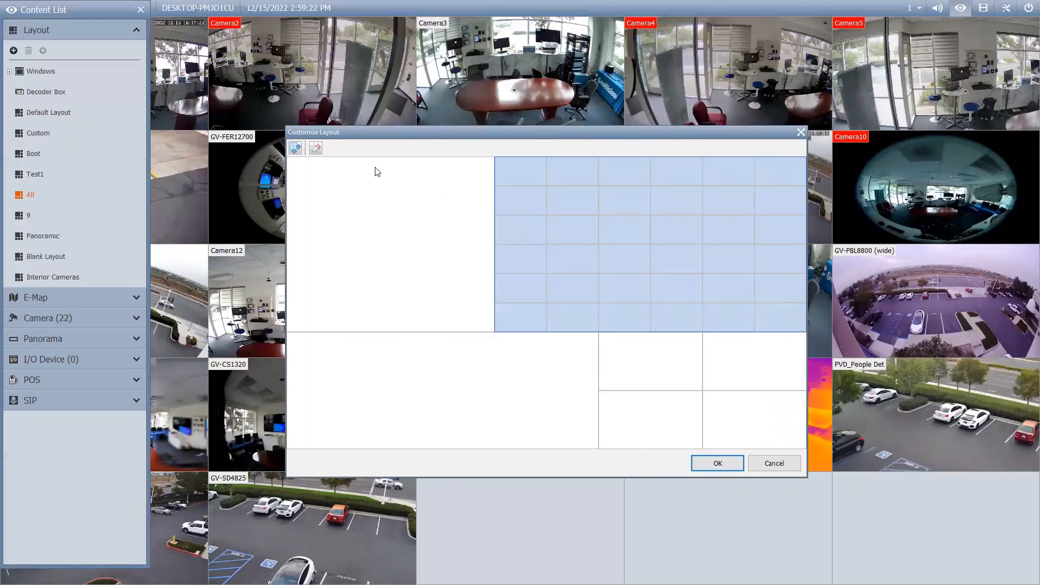
pyautogui.click(297, 148)
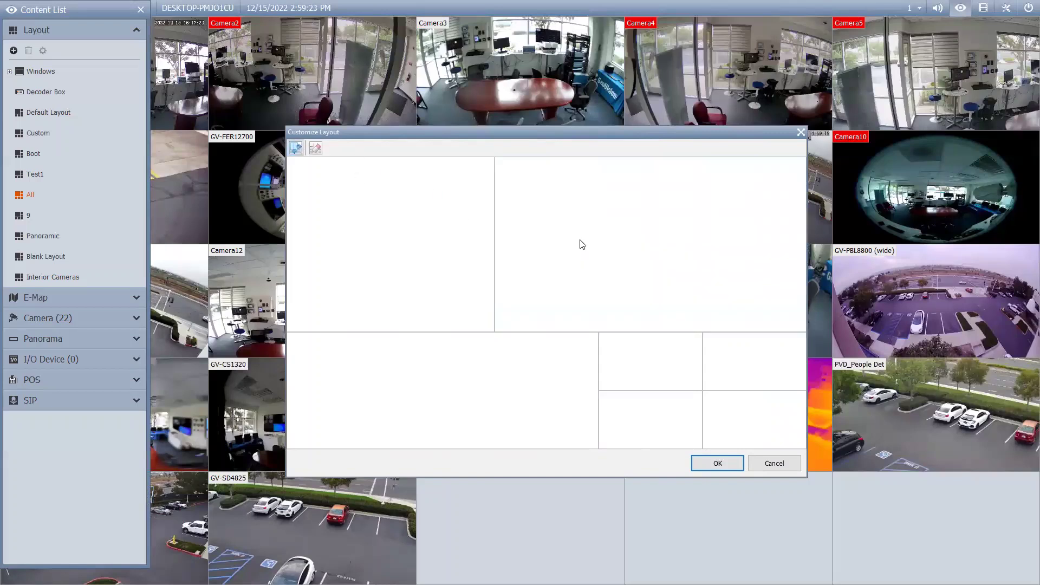
pyautogui.click(717, 463)
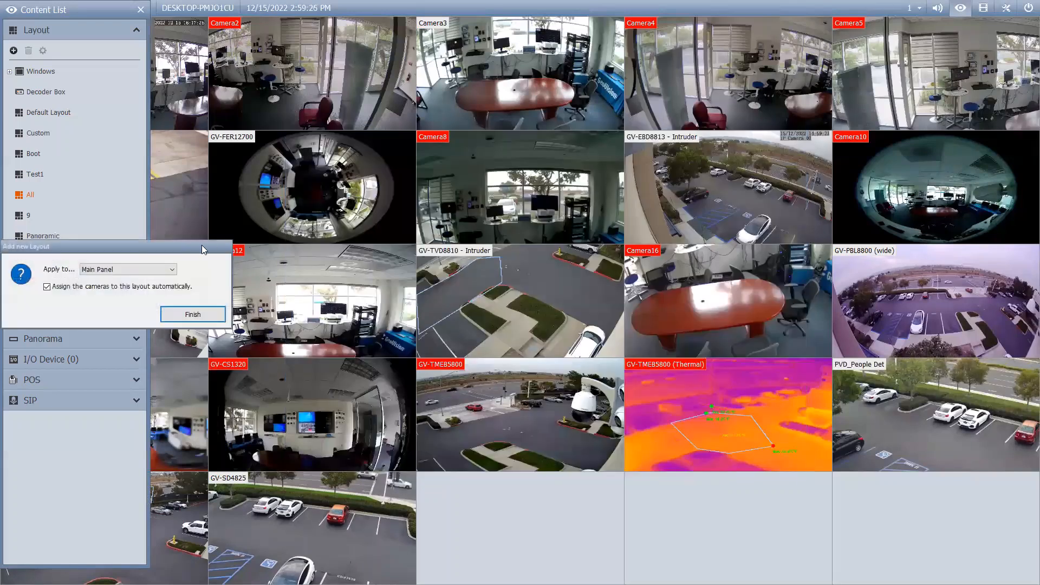
# - Keep Apply to: Main Panel, untick automatic camera assignment and finish creating the layout
pyautogui.moveTo(280, 250); pyautogui.dragTo(630, 250)
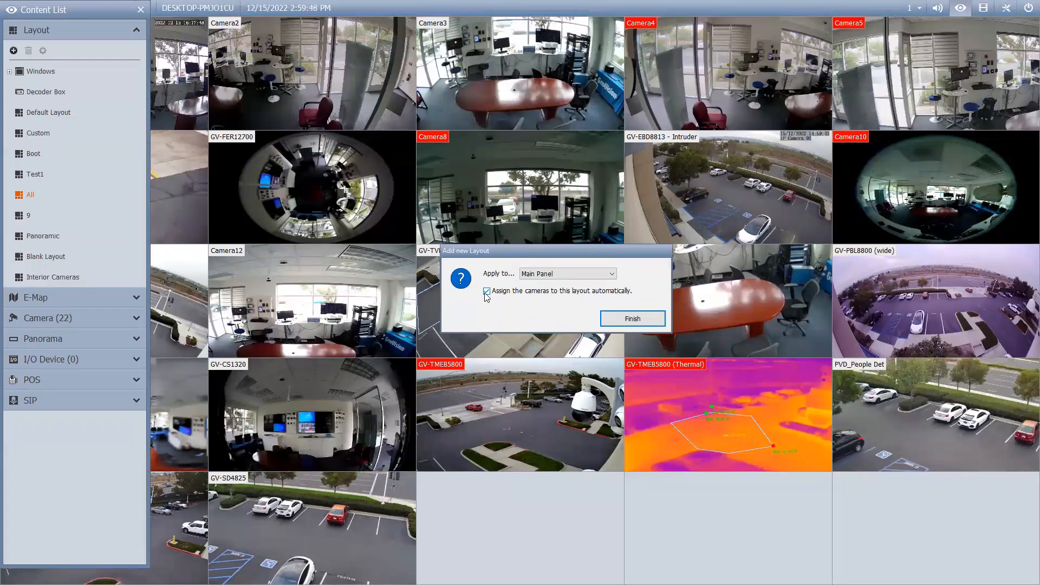
pyautogui.click(601, 278)
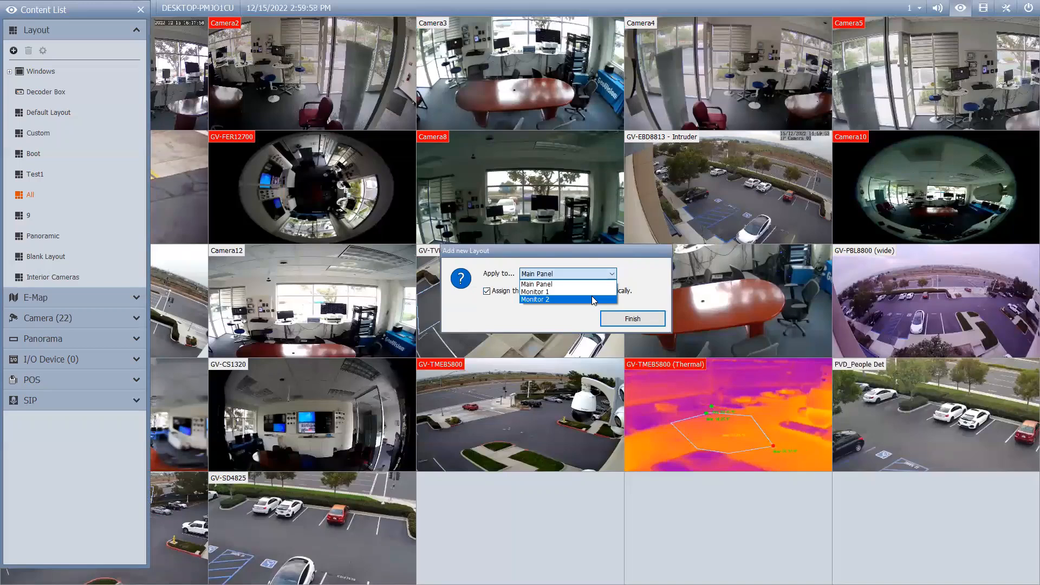
pyautogui.click(650, 271)
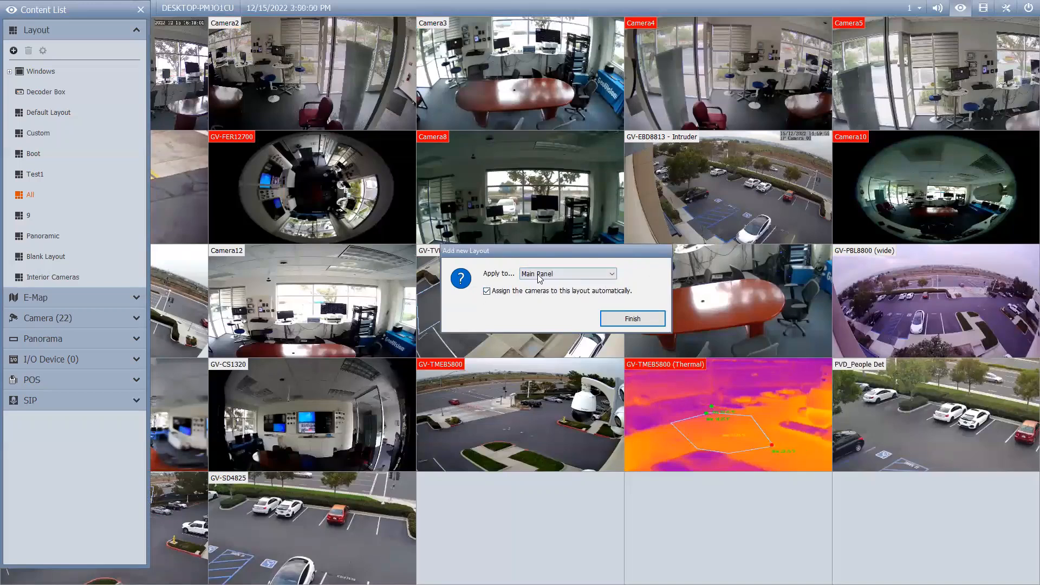
pyautogui.click(488, 293)
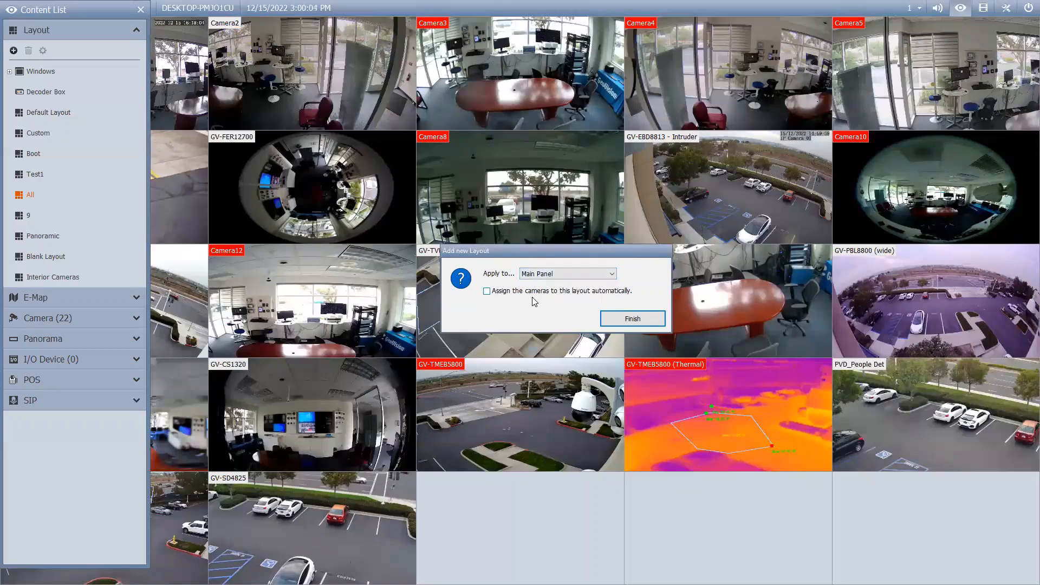
pyautogui.click(630, 318)
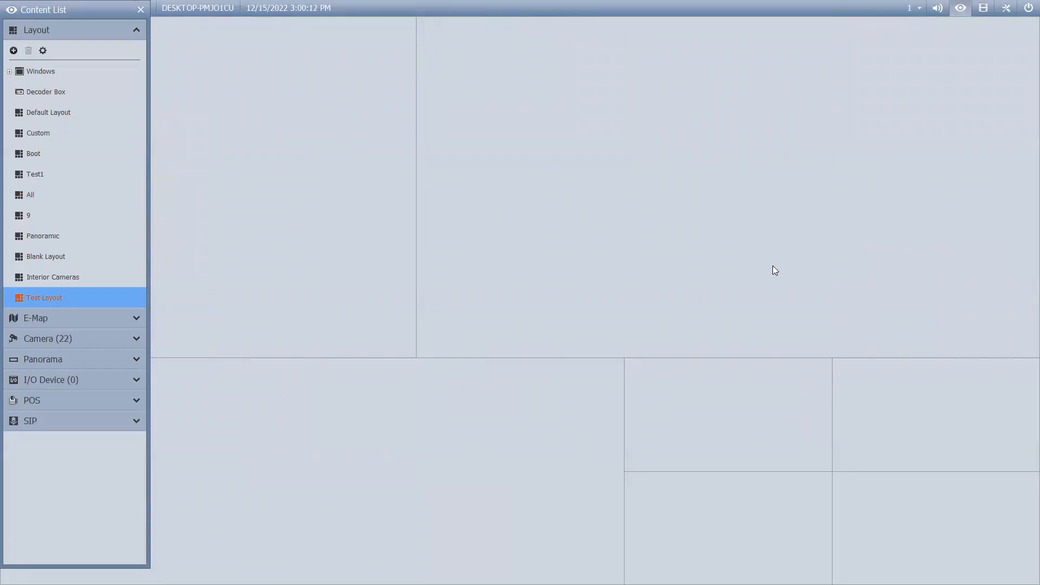
# - Drag GV-PBL8800 (wide), GV-TVD8810 - Intruder and GV-EBD8813 - Intruder into Test Layout's large panes
pyautogui.click(133, 31)
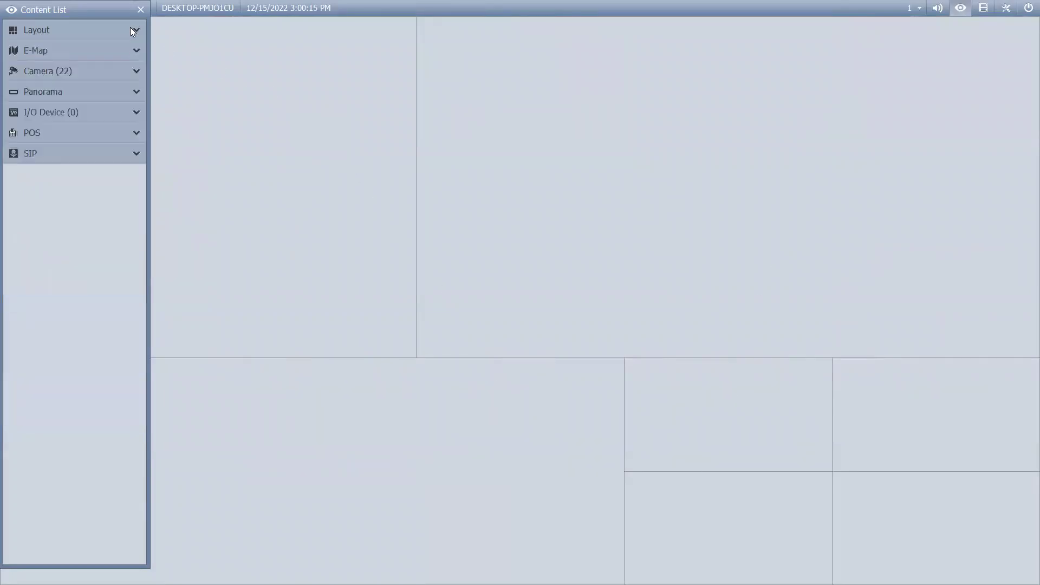
pyautogui.click(111, 73)
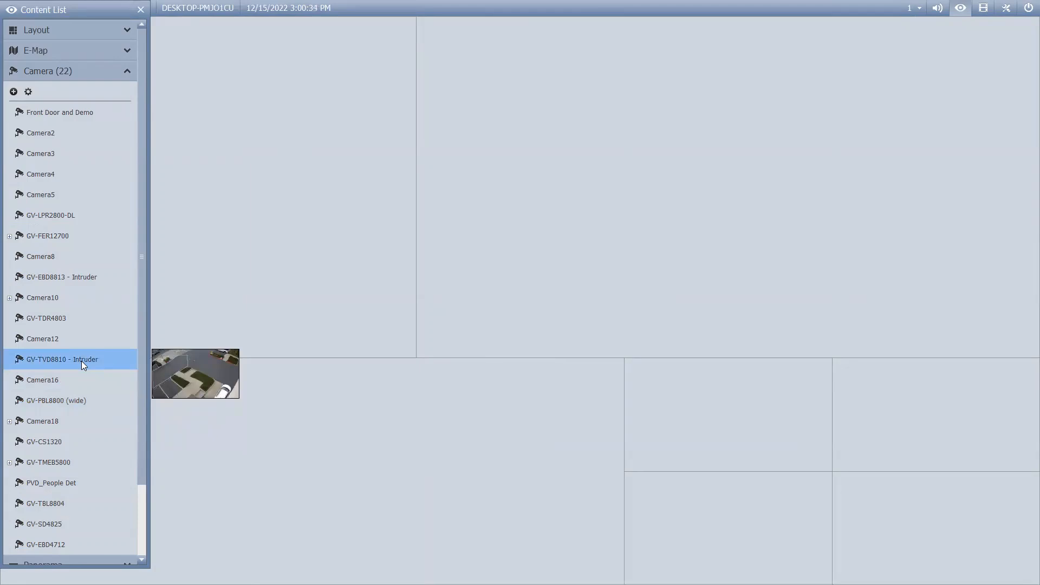
pyautogui.moveTo(83, 399); pyautogui.dragTo(309, 417)
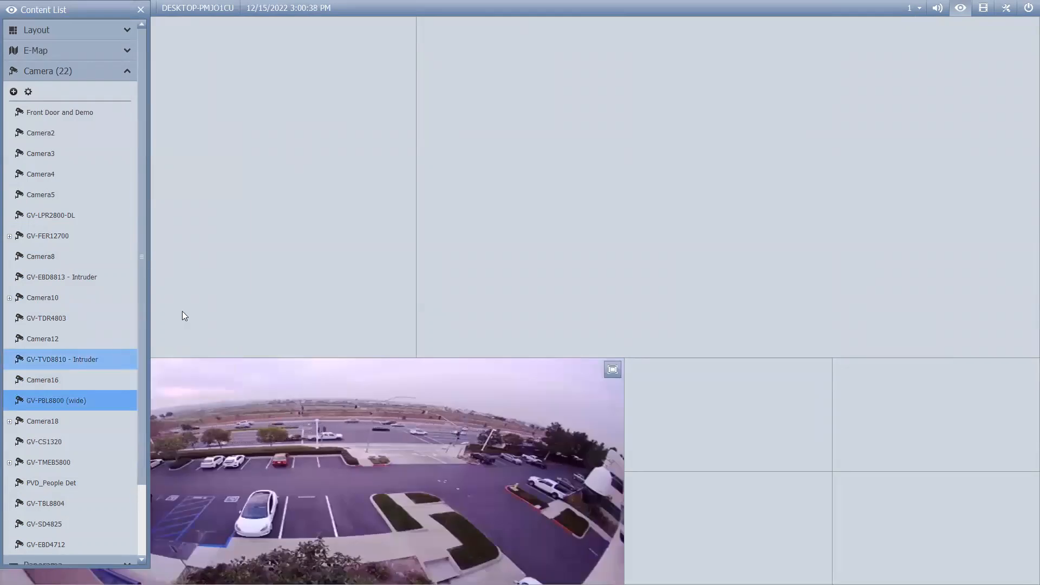
pyautogui.moveTo(83, 359); pyautogui.dragTo(244, 236)
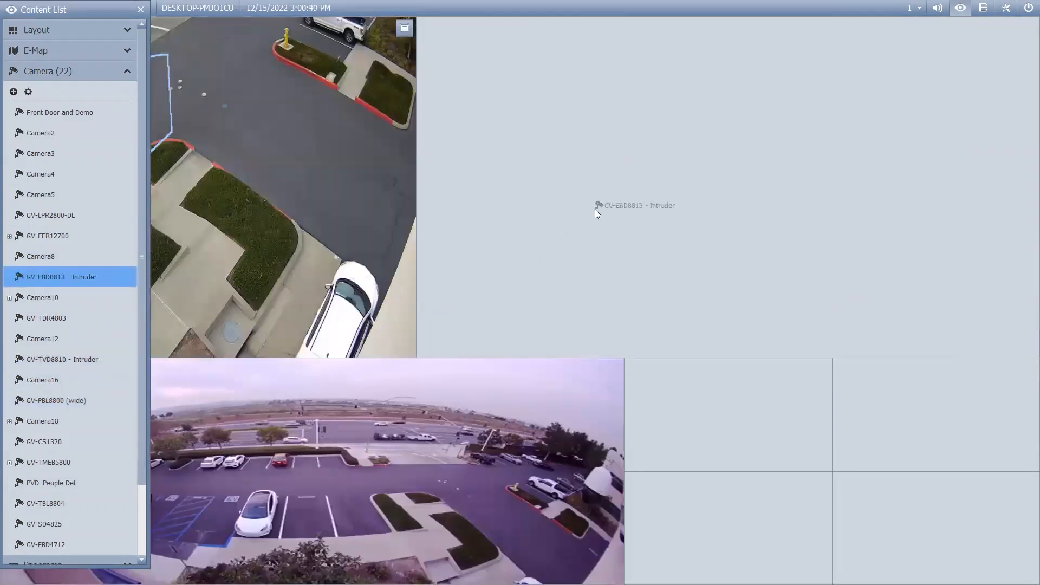
pyautogui.moveTo(228, 283); pyautogui.dragTo(594, 209)
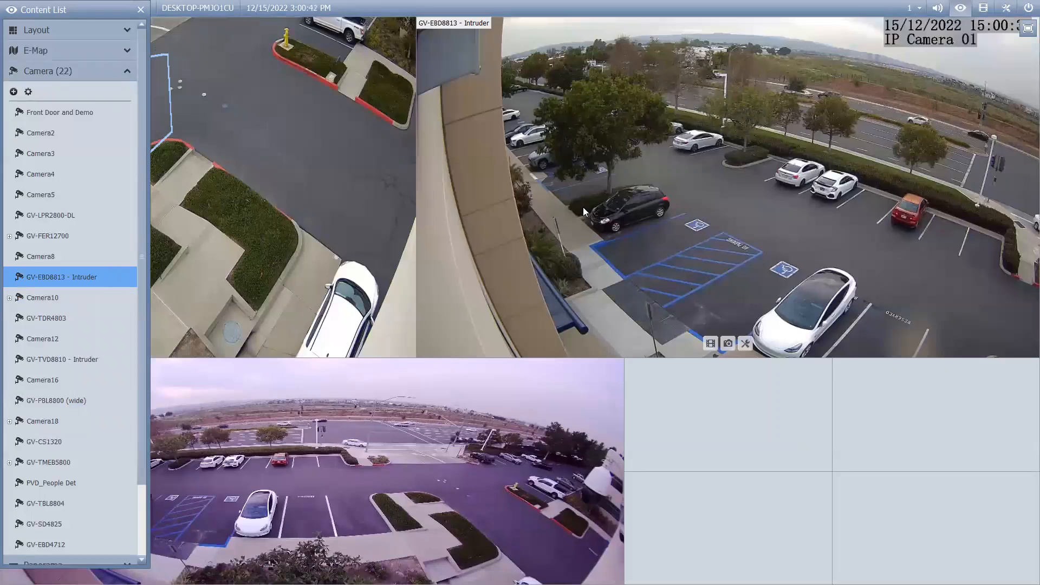
pyautogui.click(116, 72)
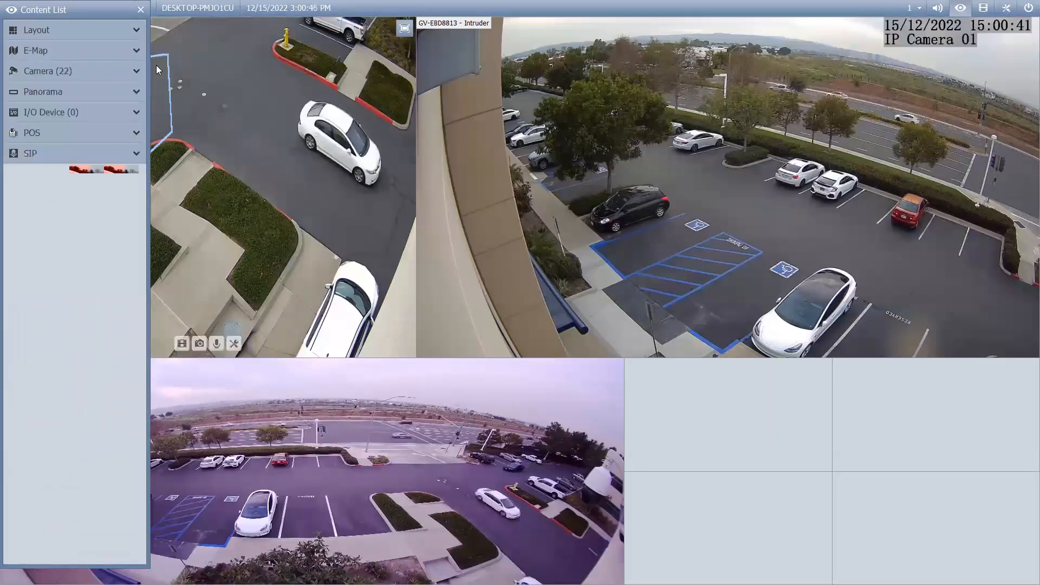
pyautogui.click(113, 29)
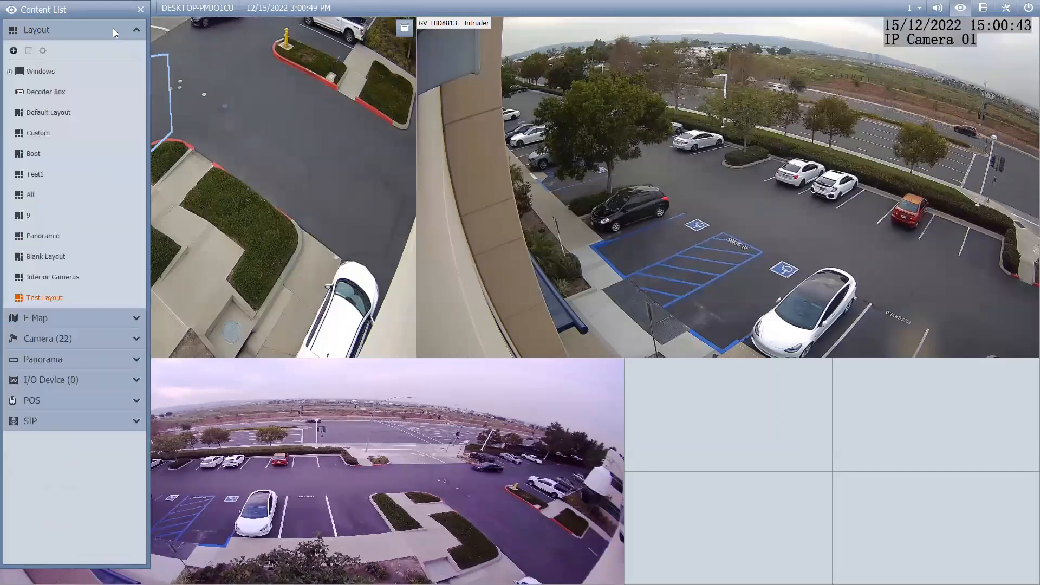
# - Load the Panoramic layout and bring its New Map floor plan up full size
pyautogui.doubleClick(68, 238)
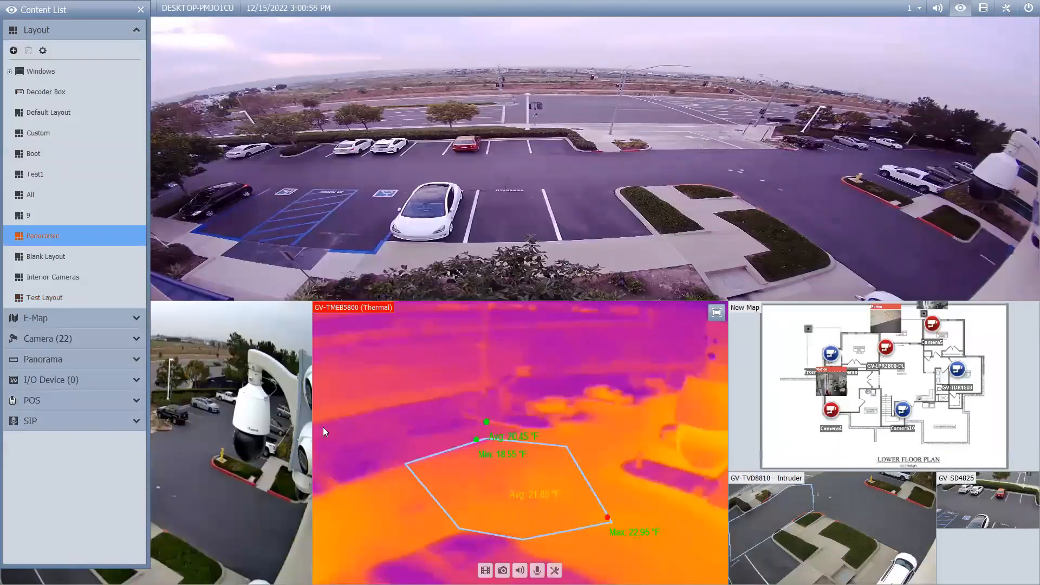
pyautogui.click(98, 297)
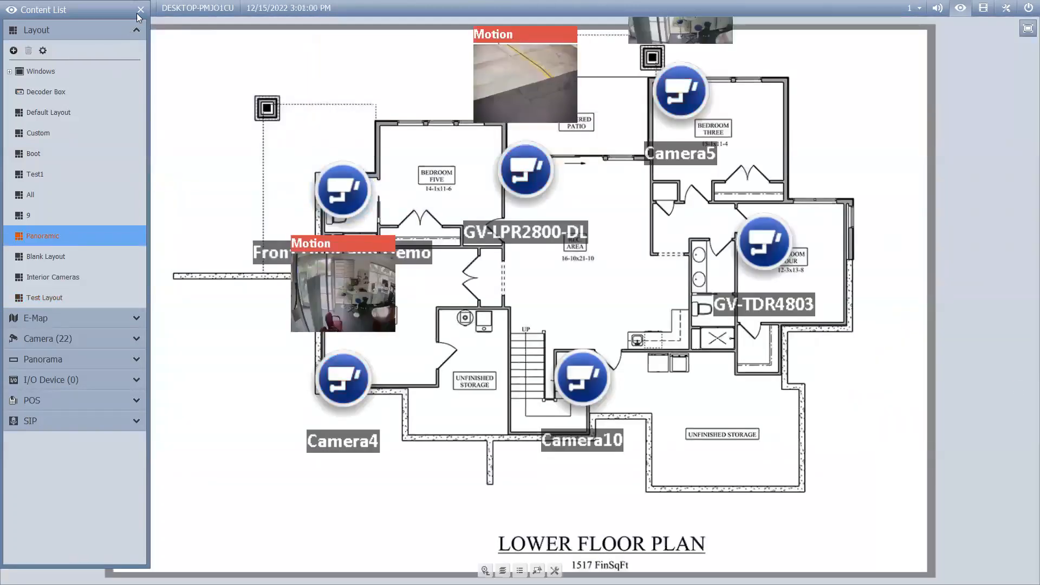
# - Hide the Content List and tilt, rotate and zoom the floor plan in 3D perspective
pyautogui.click(141, 10)
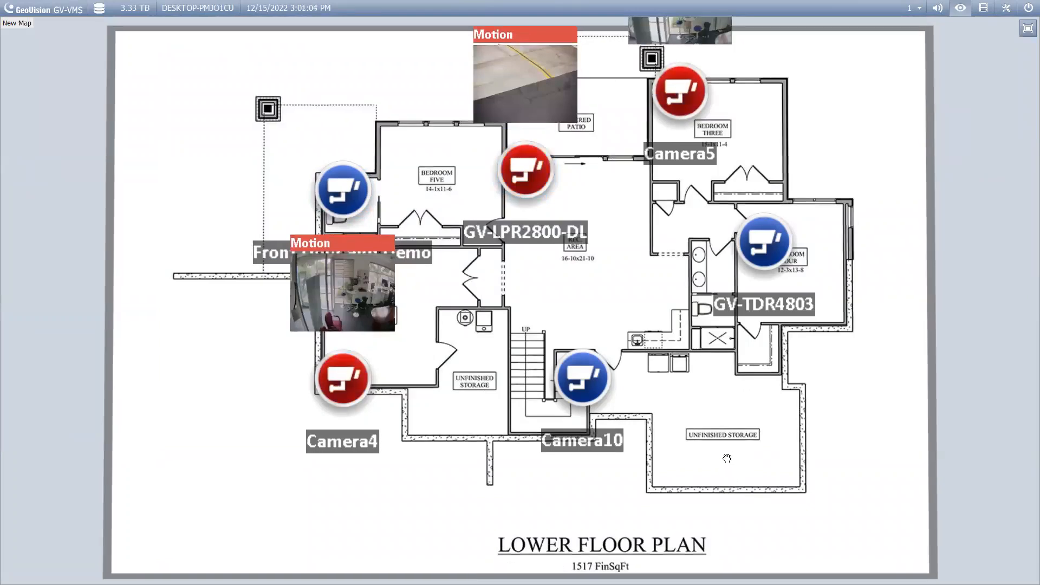
pyautogui.moveTo(736, 480)
pyautogui.mouseDown()
pyautogui.moveTo(726, 439)
pyautogui.moveTo(739, 444)
pyautogui.mouseUp()
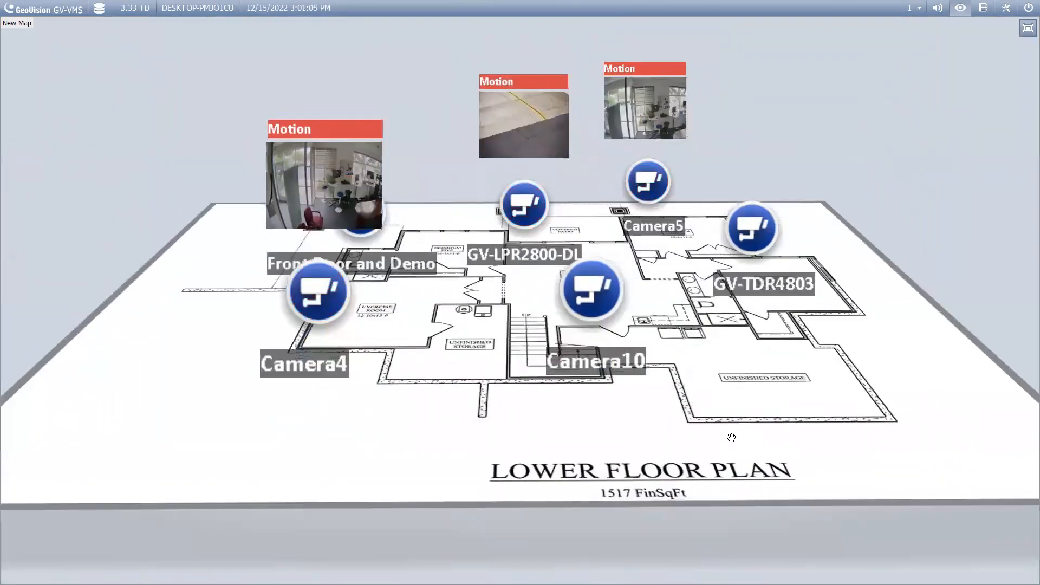
pyautogui.scroll(-1, 739, 445)
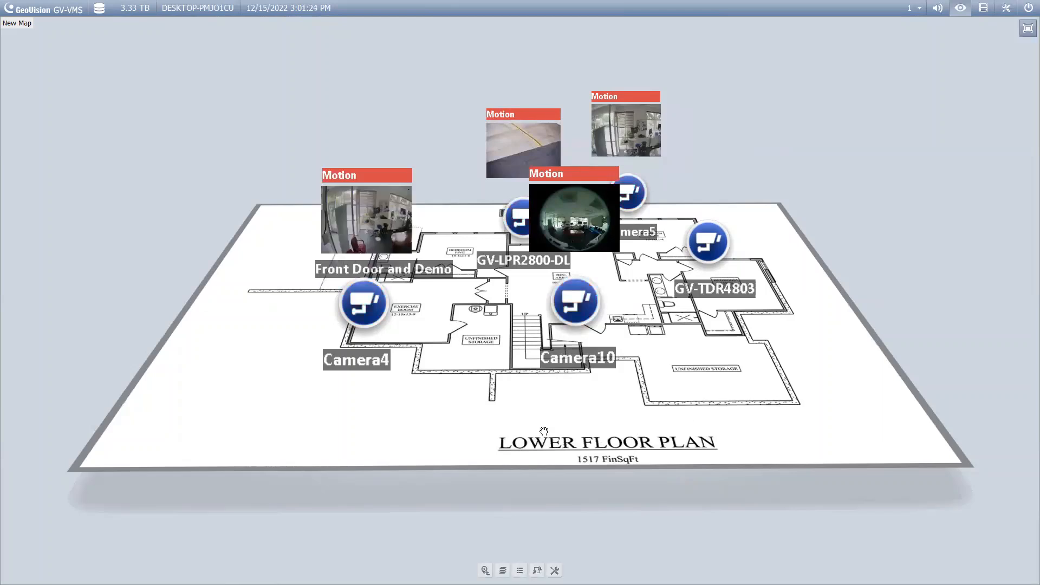
pyautogui.moveTo(563, 442); pyautogui.dragTo(597, 436)
pyautogui.moveTo(651, 402); pyautogui.dragTo(491, 390)
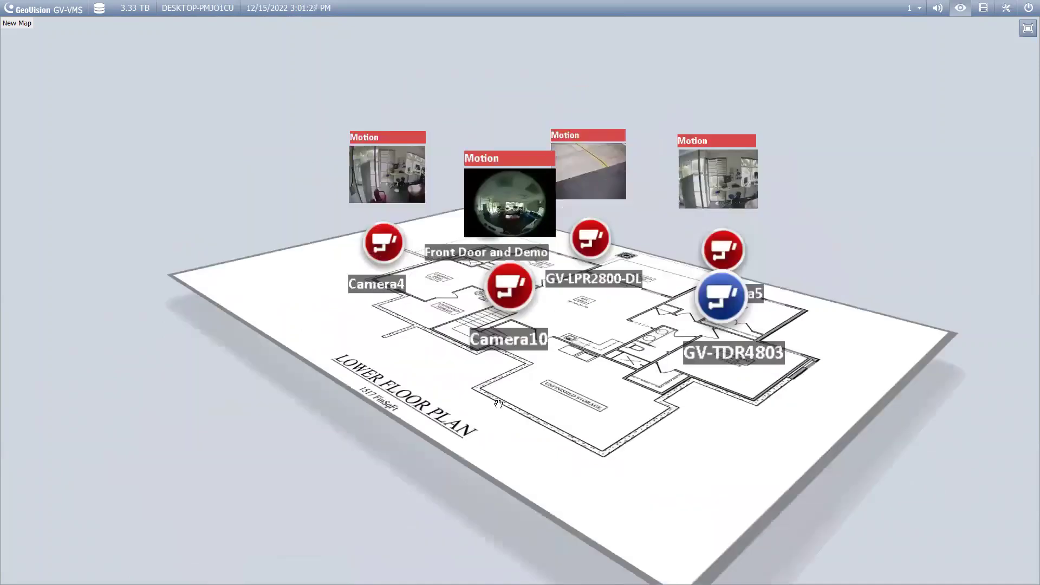
pyautogui.moveTo(498, 403)
pyautogui.mouseDown()
pyautogui.moveTo(512, 406)
pyautogui.moveTo(498, 437)
pyautogui.mouseUp()
pyautogui.scroll(-3, 520, 415)
pyautogui.scroll(3, 486, 414)
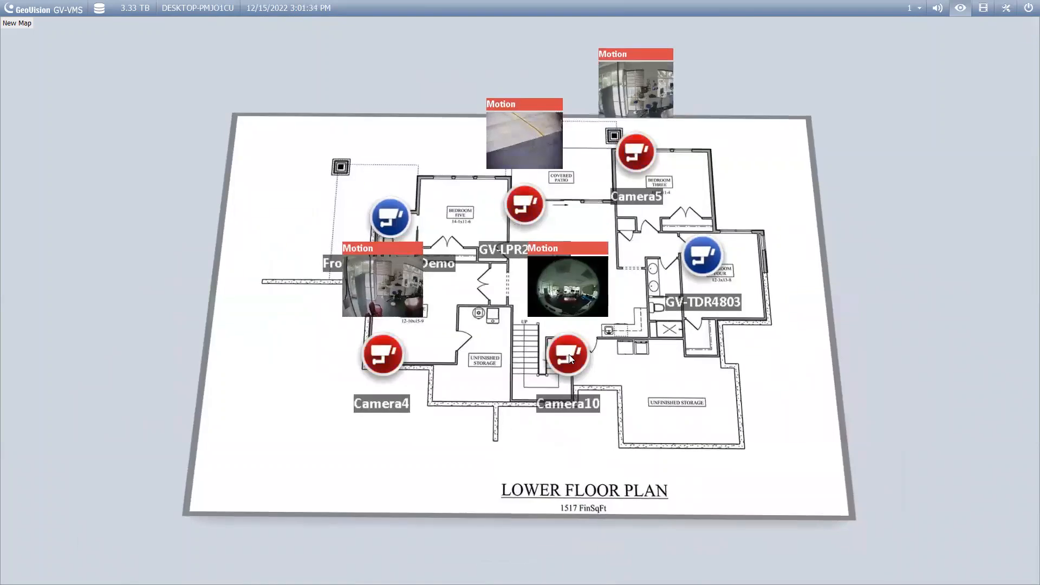
# - Preview the GV-TDR4803 camera on the map, dismiss it and return to the Panoramic layout
pyautogui.click(701, 257)
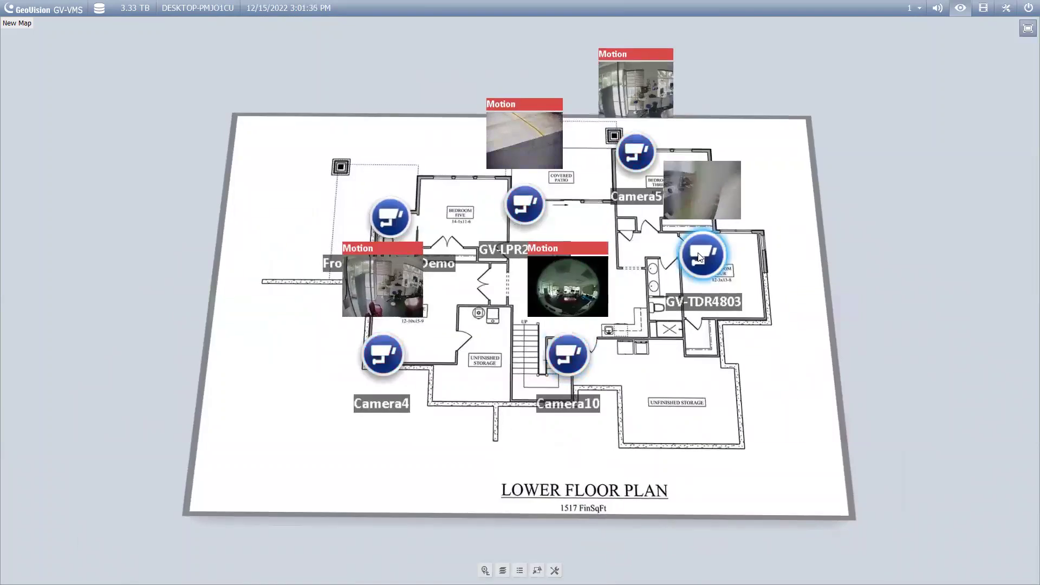
pyautogui.click(704, 333)
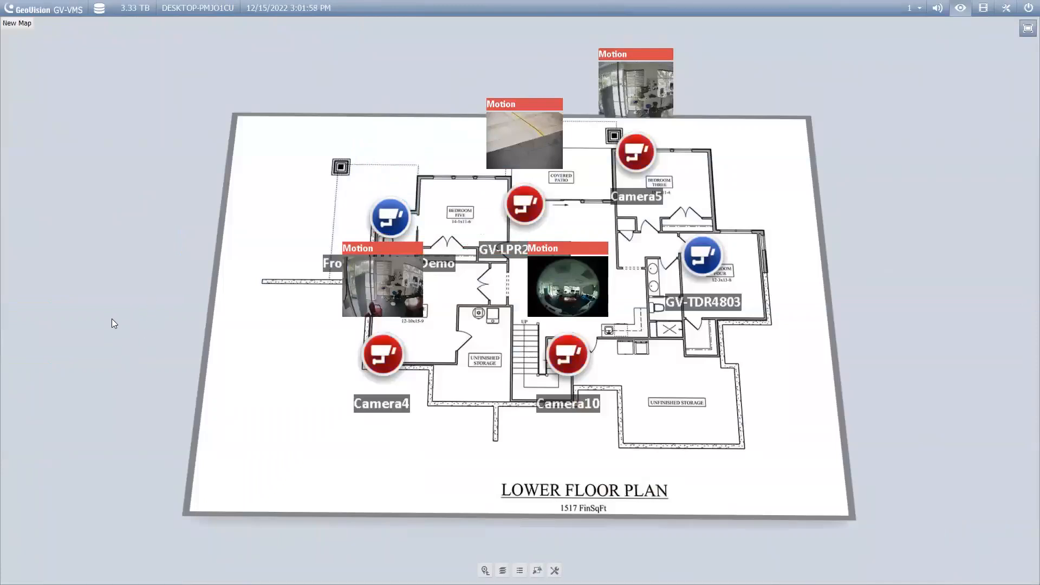
pyautogui.press('Escape')
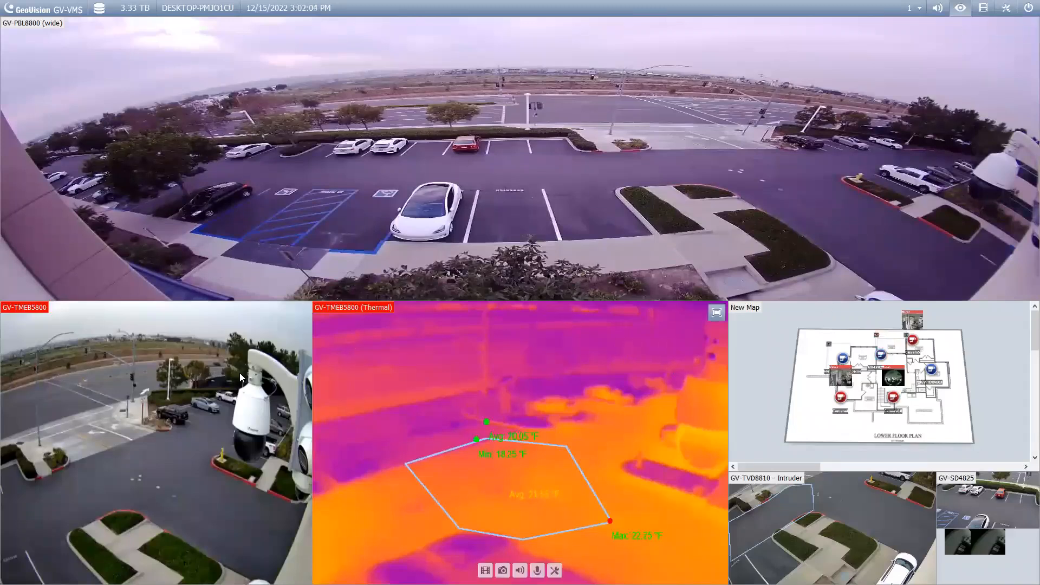
pyautogui.moveTo(240, 376)
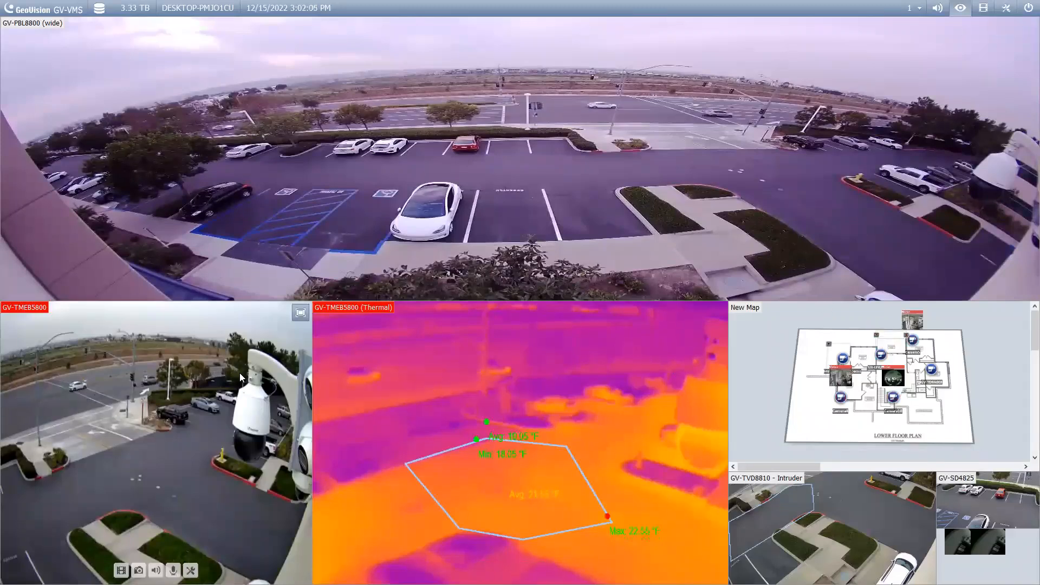
# - View the GV-TMEB5800 feed alone at full screen, then return to the multi-camera layout
pyautogui.doubleClick(240, 373)
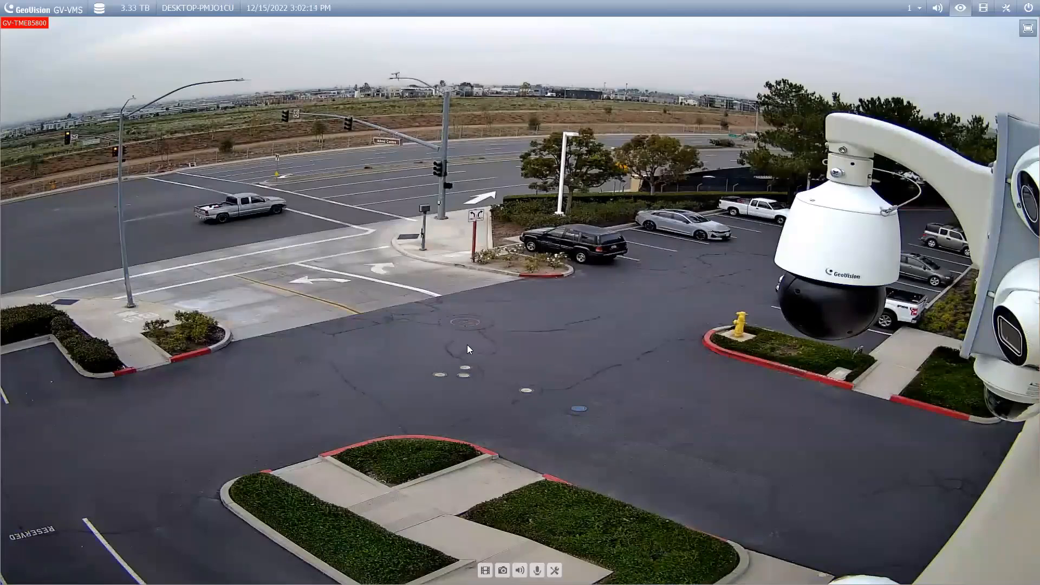
pyautogui.scroll(1, 468, 342)
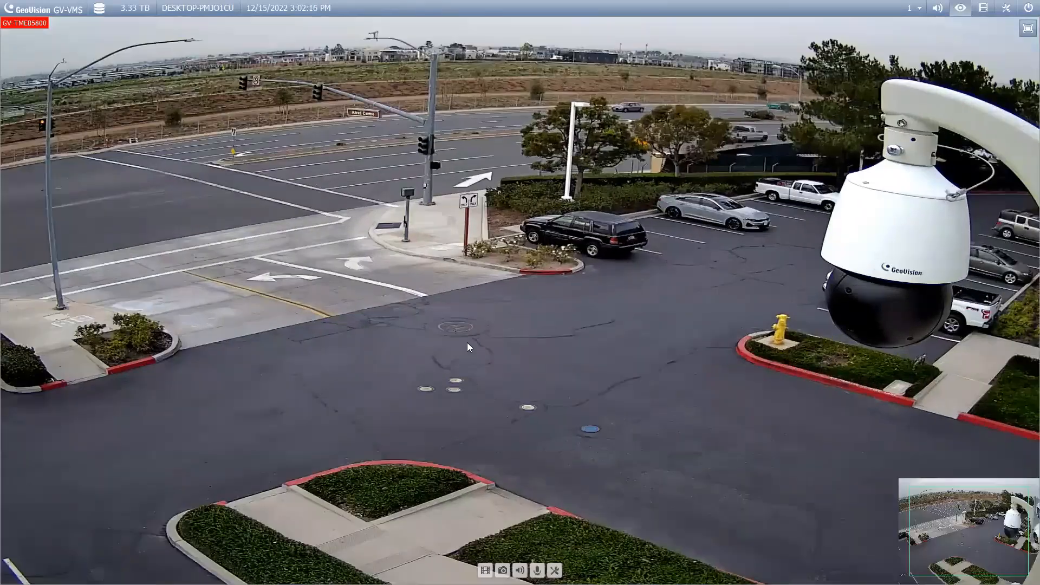
pyautogui.scroll(1, 467, 343)
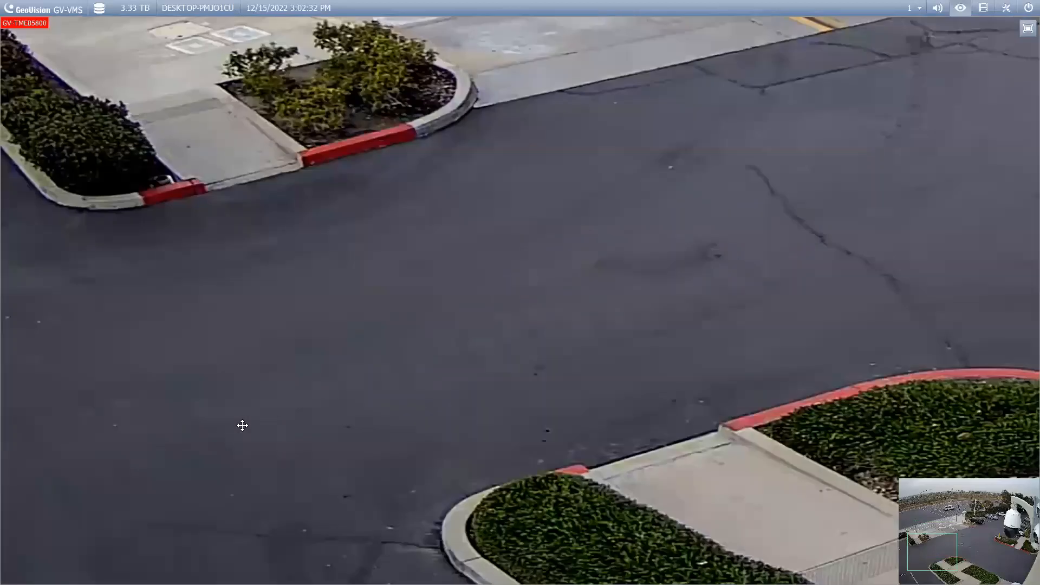
pyautogui.scroll(-1, 247, 418)
pyautogui.scroll(-1, 247, 418)
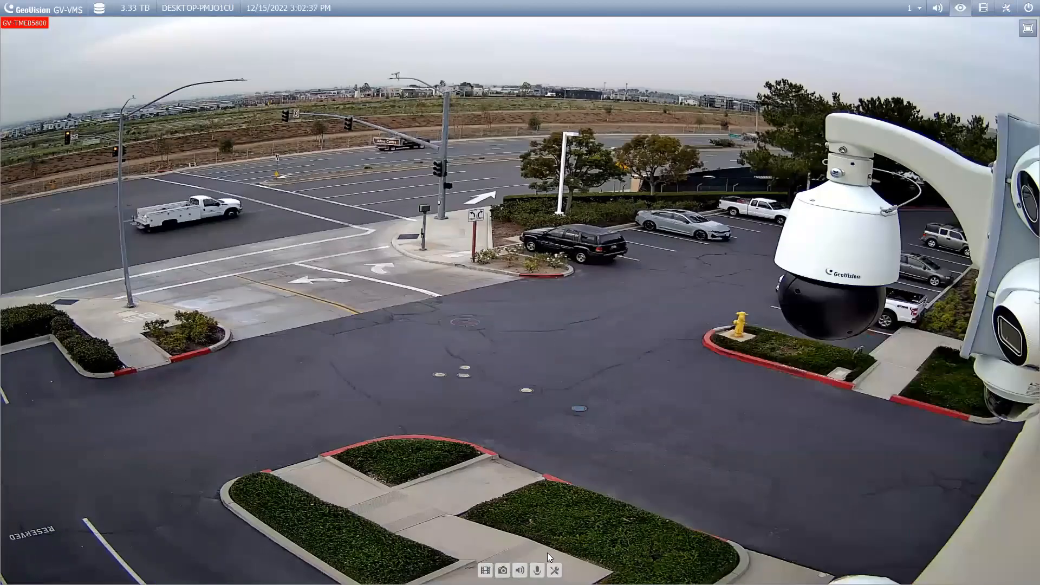
pyautogui.doubleClick(671, 351)
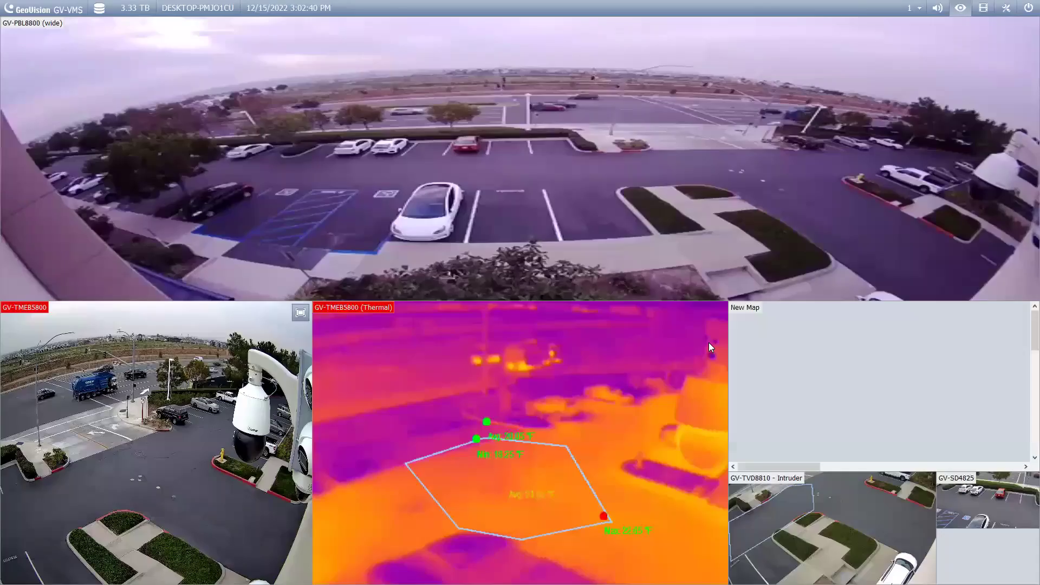
# - Enlarge GV-TVD8810 - Intruder to full screen and bring up its PTZ controls
pyautogui.doubleClick(861, 520)
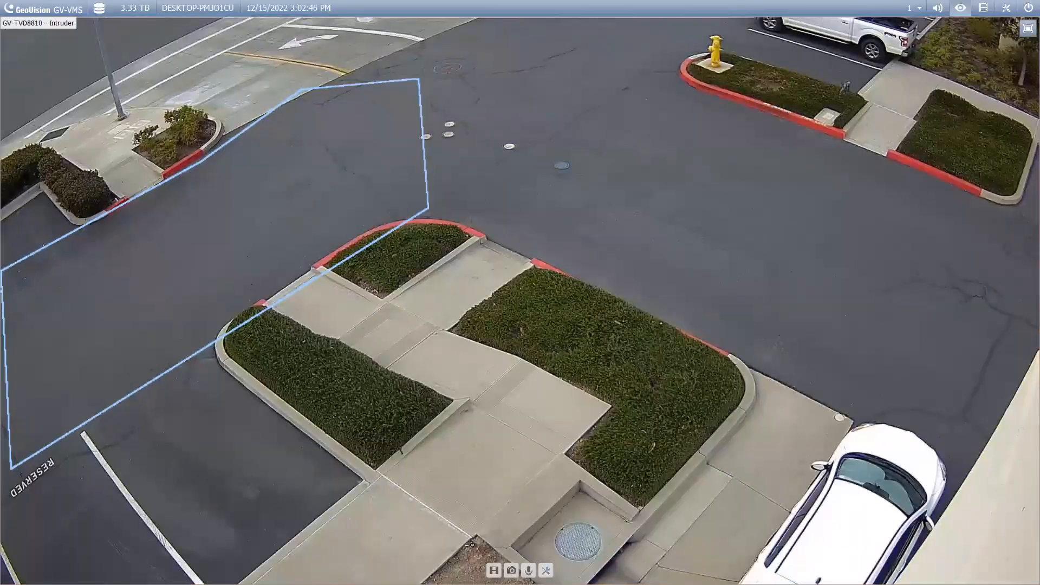
pyautogui.click(547, 571)
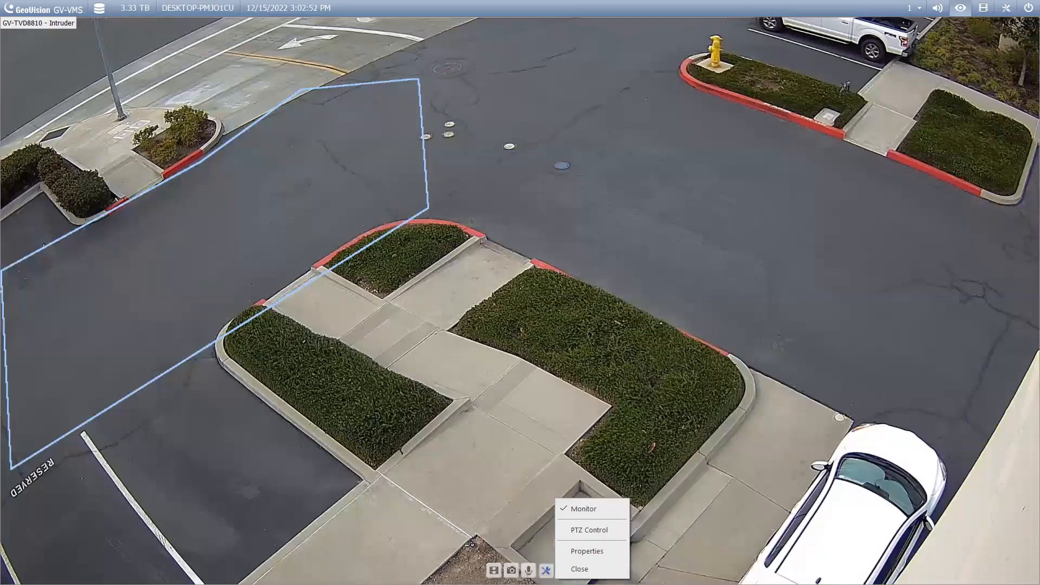
pyautogui.click(611, 531)
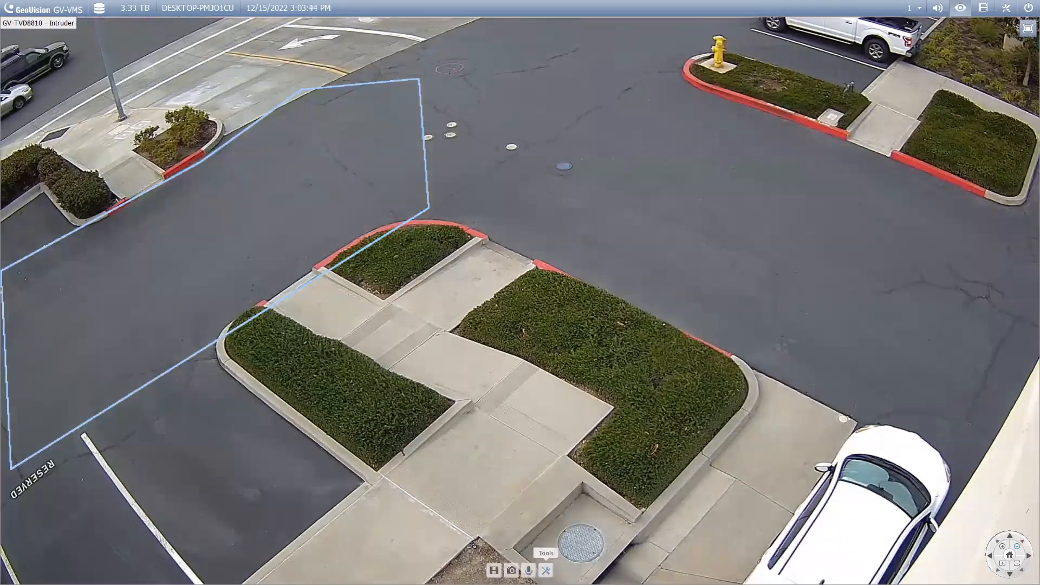
# - Turn PTZ Control off for the camera and return to the multi-camera layout
pyautogui.click(547, 570)
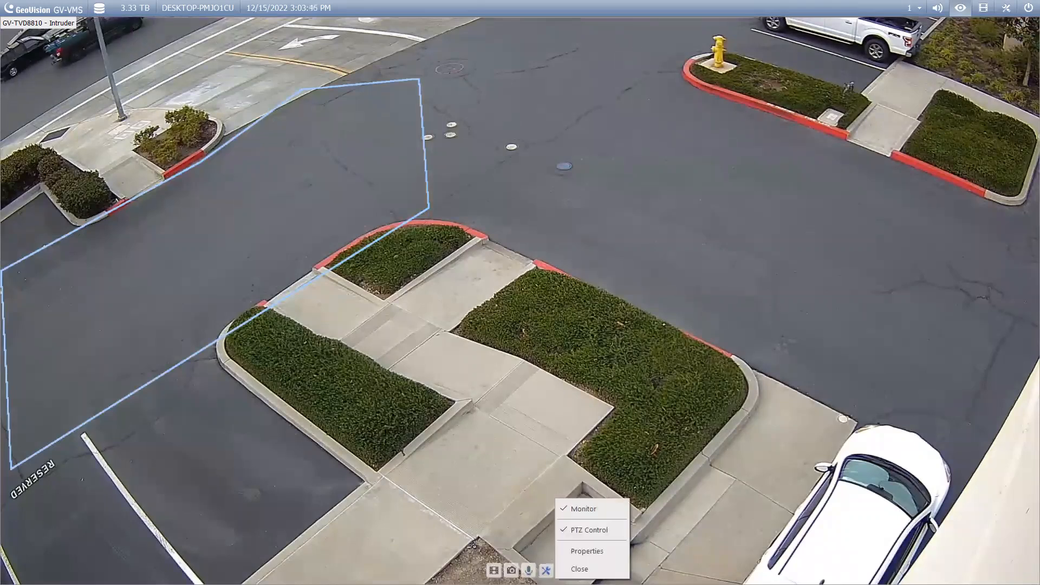
pyautogui.click(594, 532)
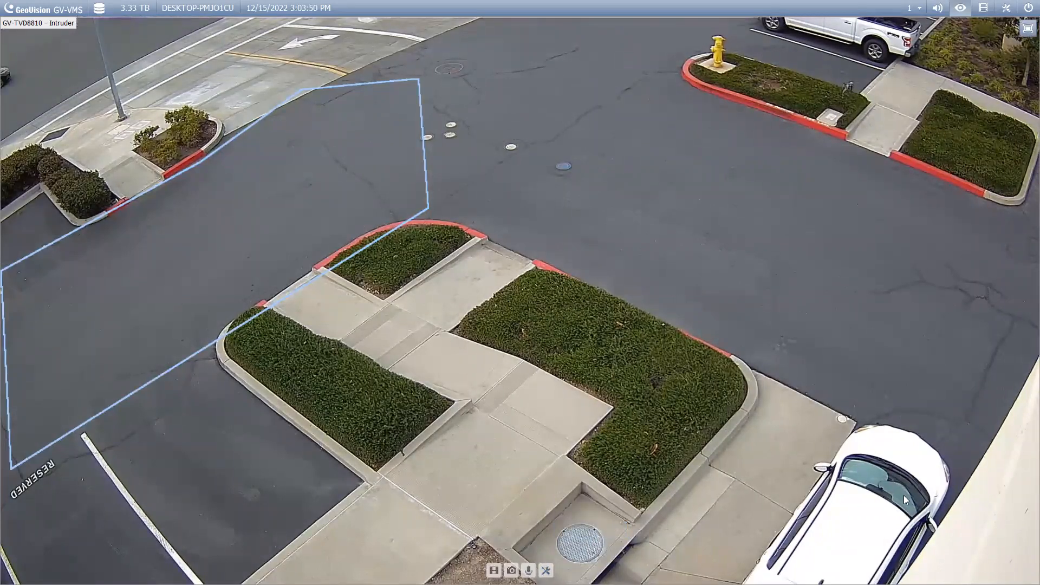
pyautogui.doubleClick(579, 328)
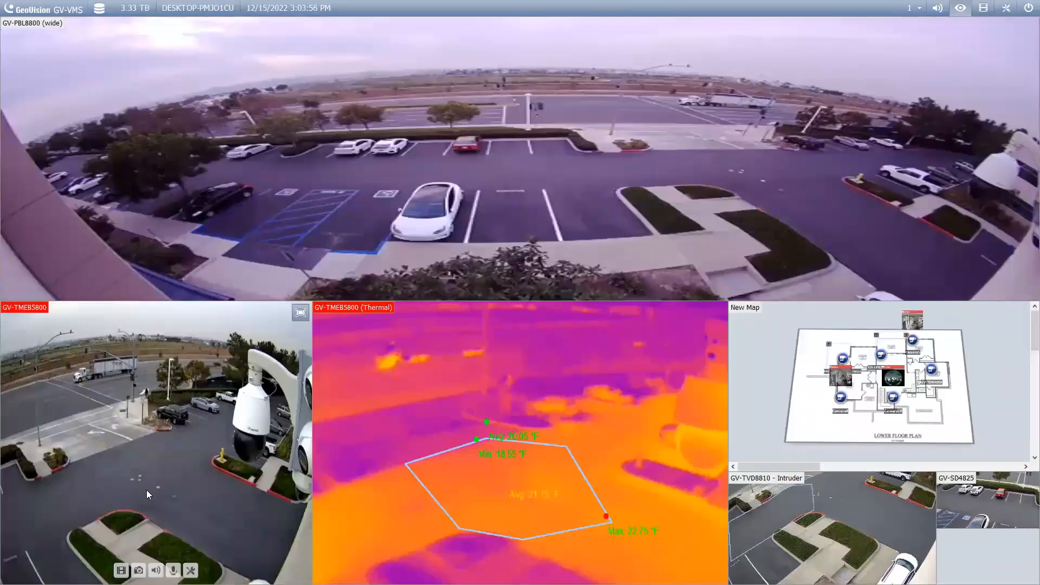
pyautogui.moveTo(155, 488)
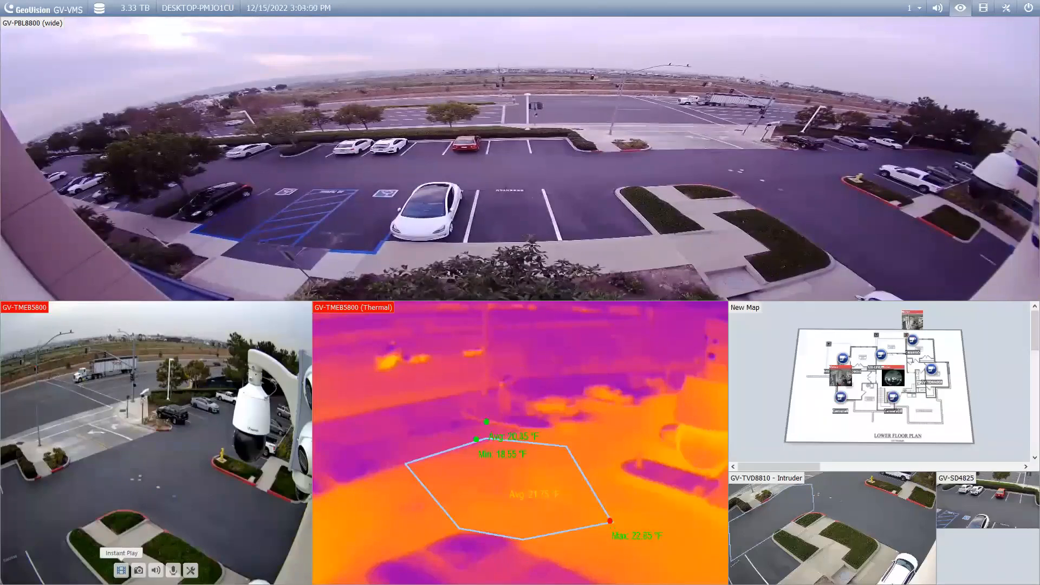
# - Start Instant Play on the GV-TMEB5800 pane and play its recent footage
pyautogui.click(122, 570)
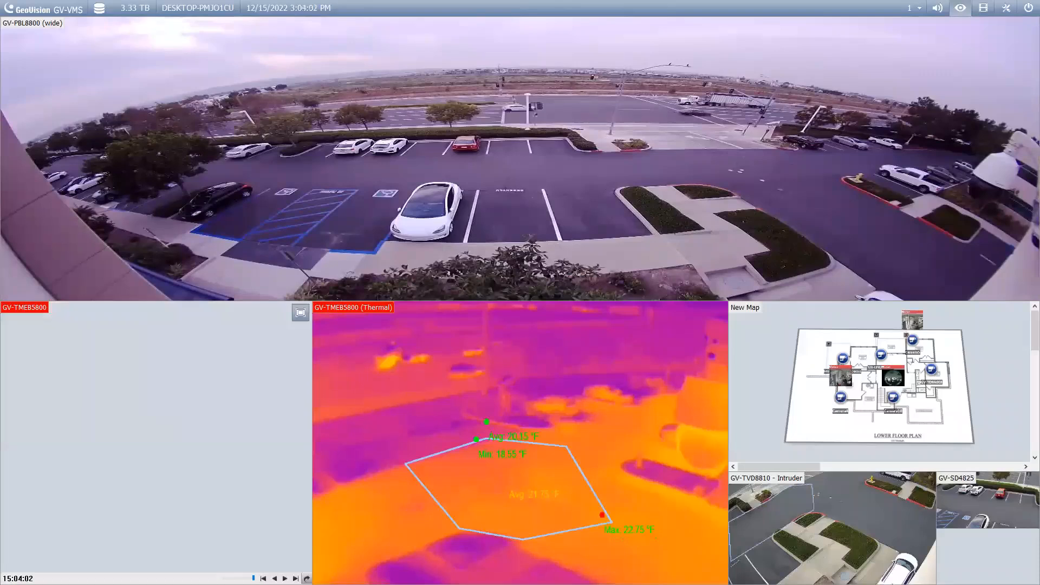
pyautogui.moveTo(156, 431)
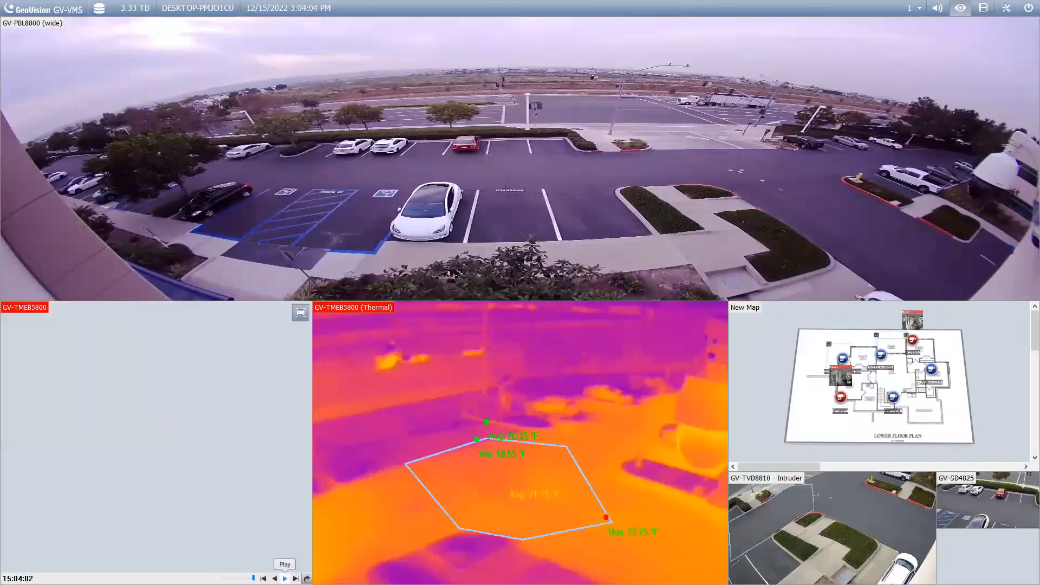
pyautogui.click(274, 578)
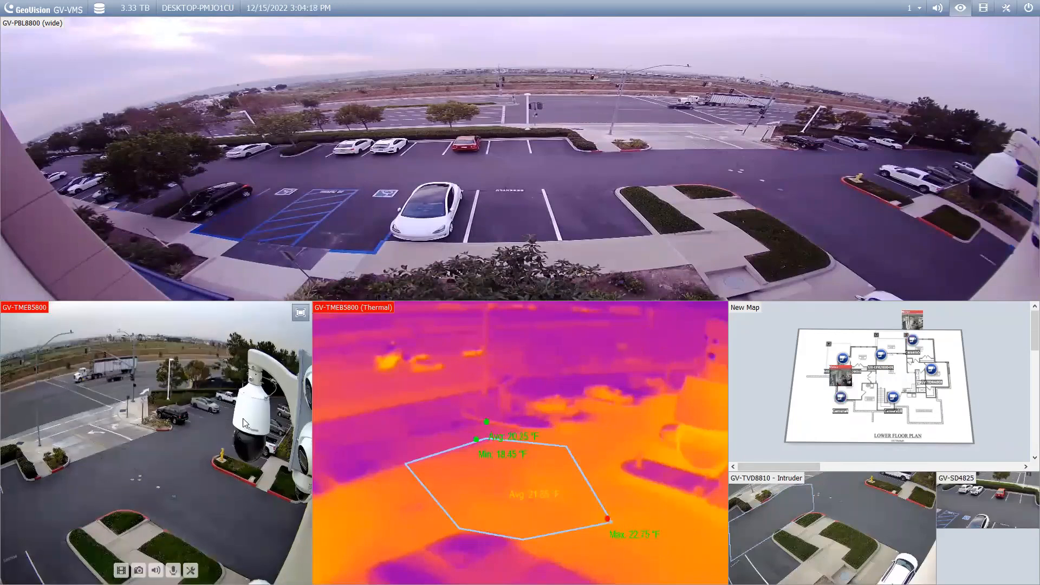
pyautogui.moveTo(728, 187)
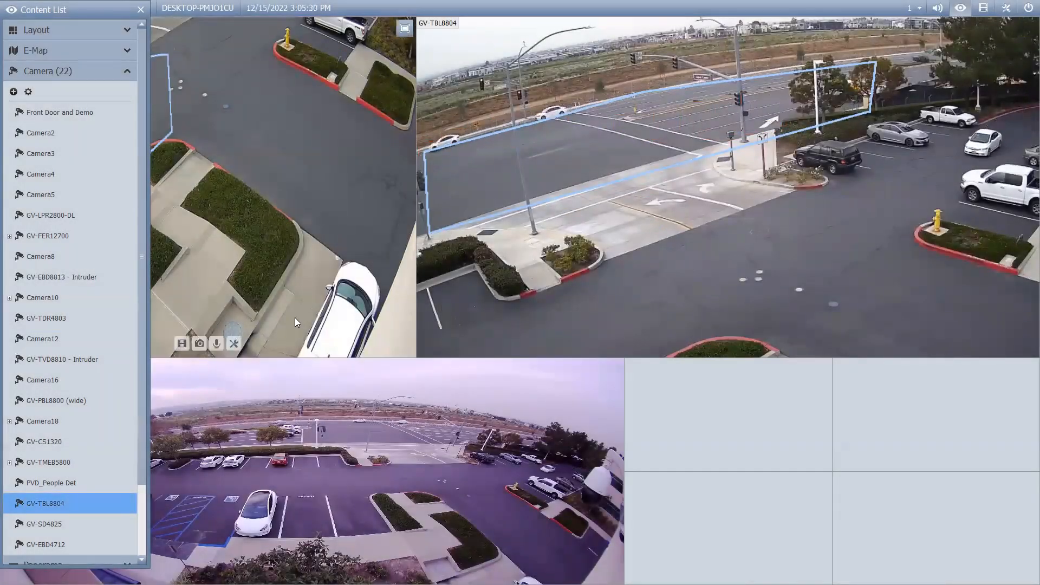
# - Bring up Focus View Setup for GV-TBL8804 and enable focus views
pyautogui.rightClick(72, 506)
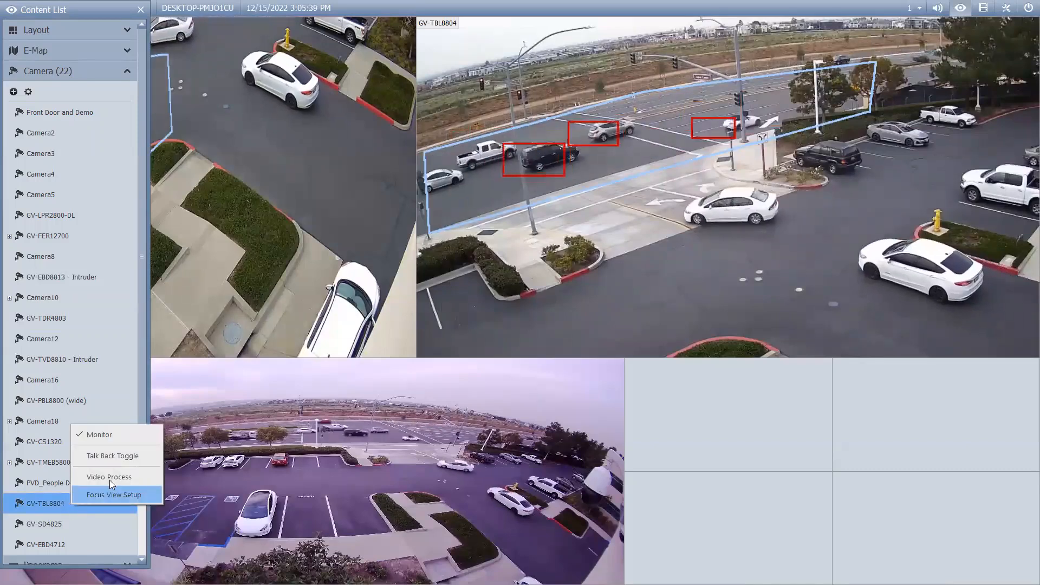
pyautogui.click(126, 493)
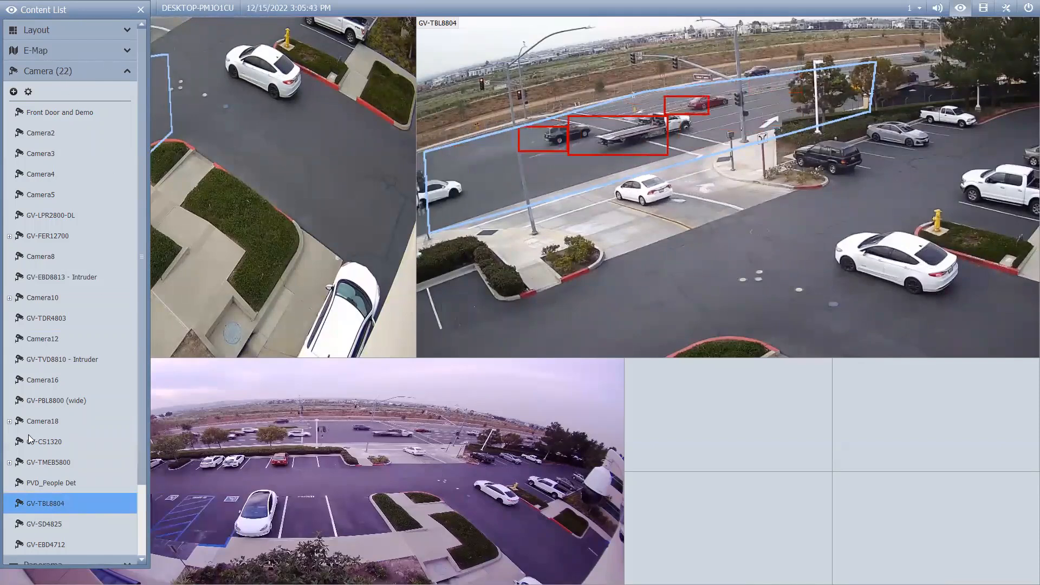
pyautogui.rightClick(74, 503)
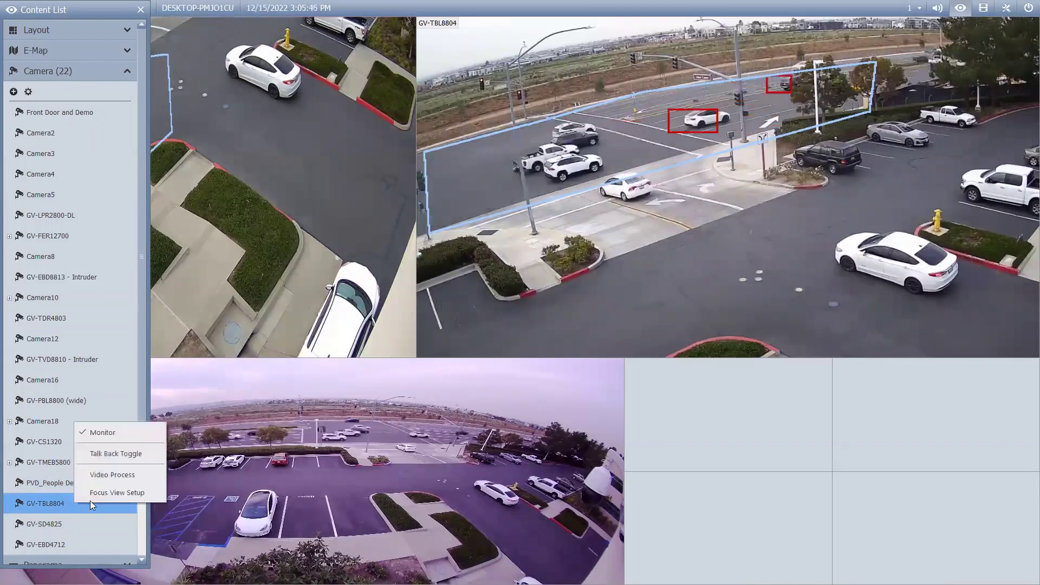
pyautogui.click(124, 495)
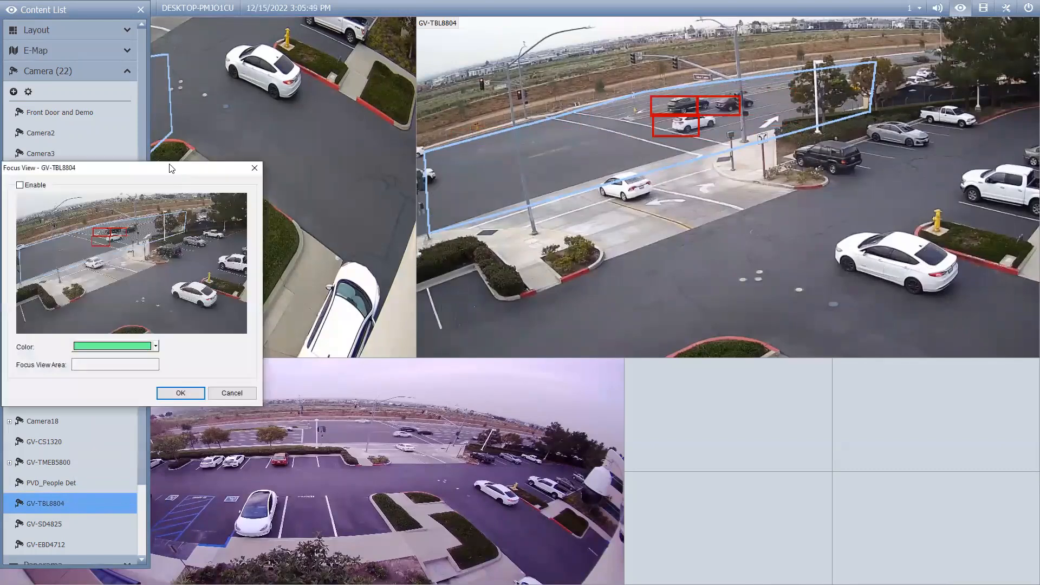
pyautogui.moveTo(180, 173)
pyautogui.mouseDown()
pyautogui.moveTo(432, 165)
pyautogui.moveTo(537, 129)
pyautogui.mouseUp()
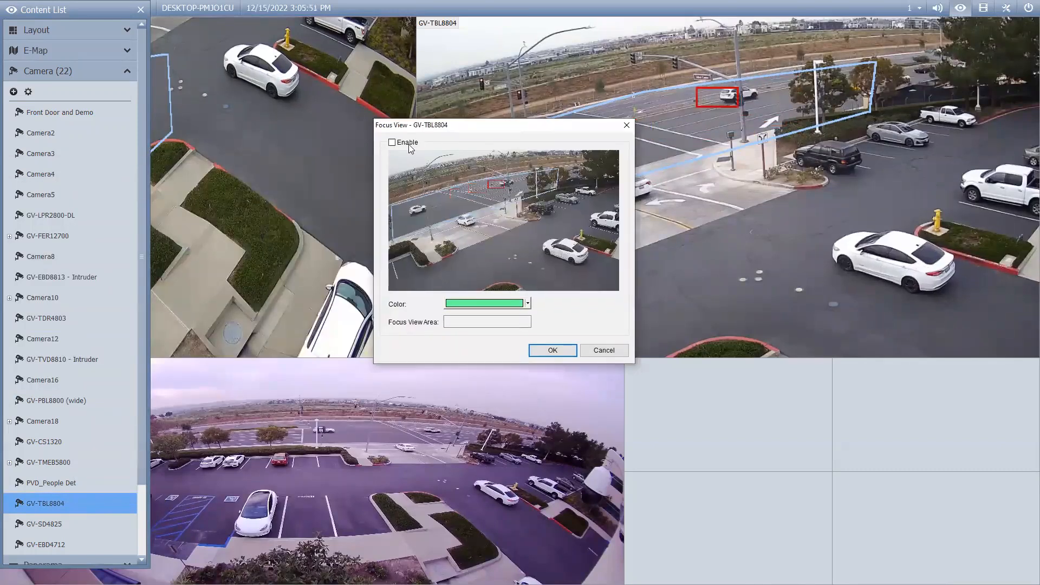
pyautogui.click(393, 143)
# - Draw three focus areas on the GV-TBL8804 road preview and save them
pyautogui.moveTo(436, 206); pyautogui.dragTo(494, 255)
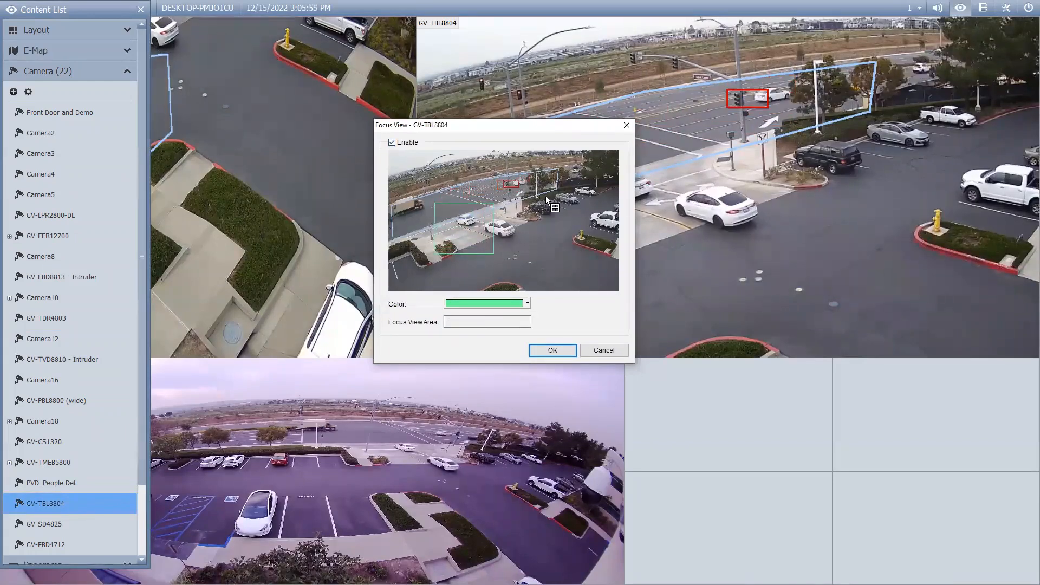
pyautogui.moveTo(522, 183); pyautogui.dragTo(569, 232)
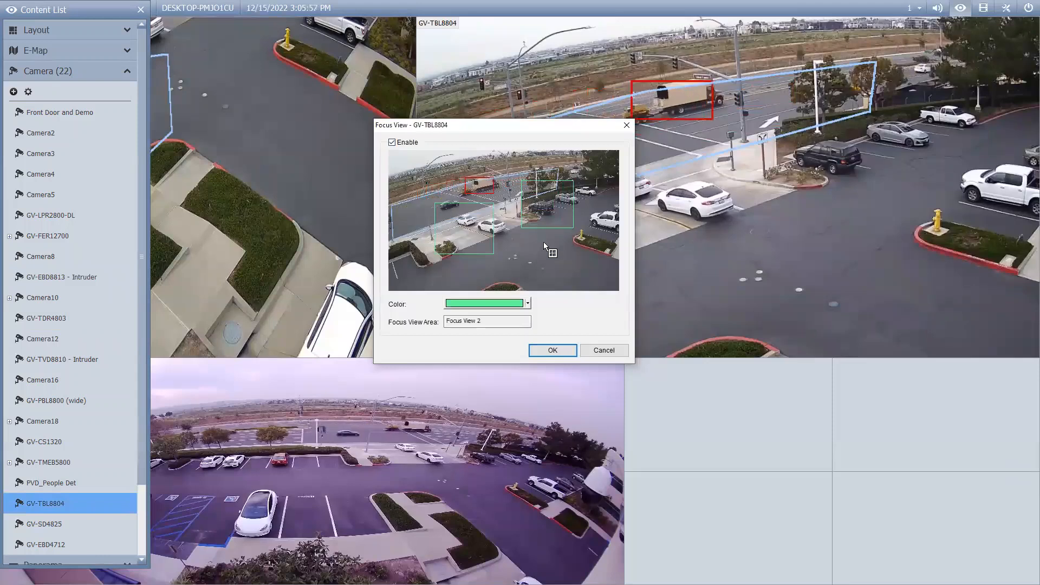
pyautogui.moveTo(400, 162); pyautogui.dragTo(450, 200)
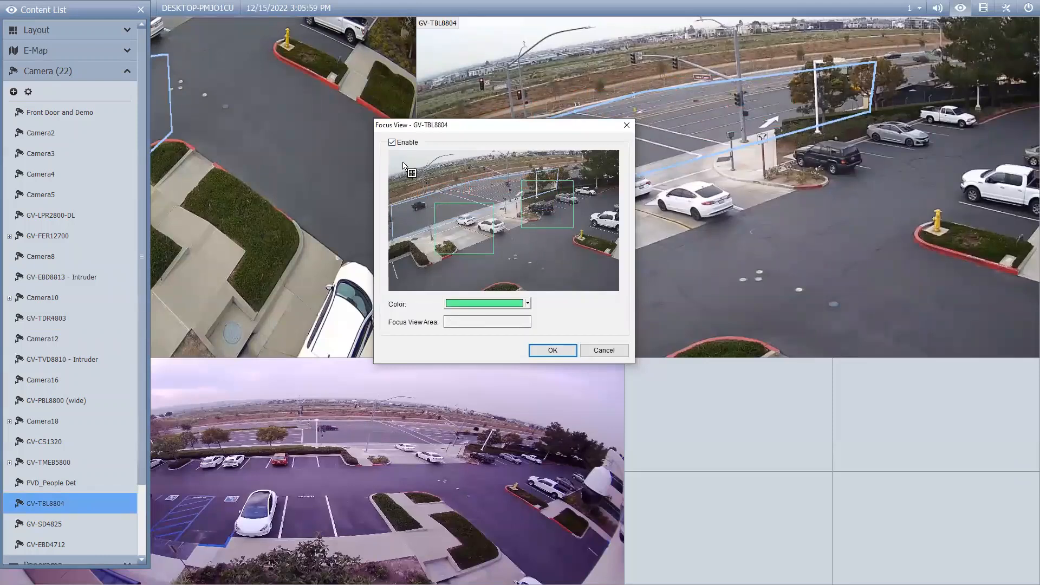
pyautogui.click(465, 241)
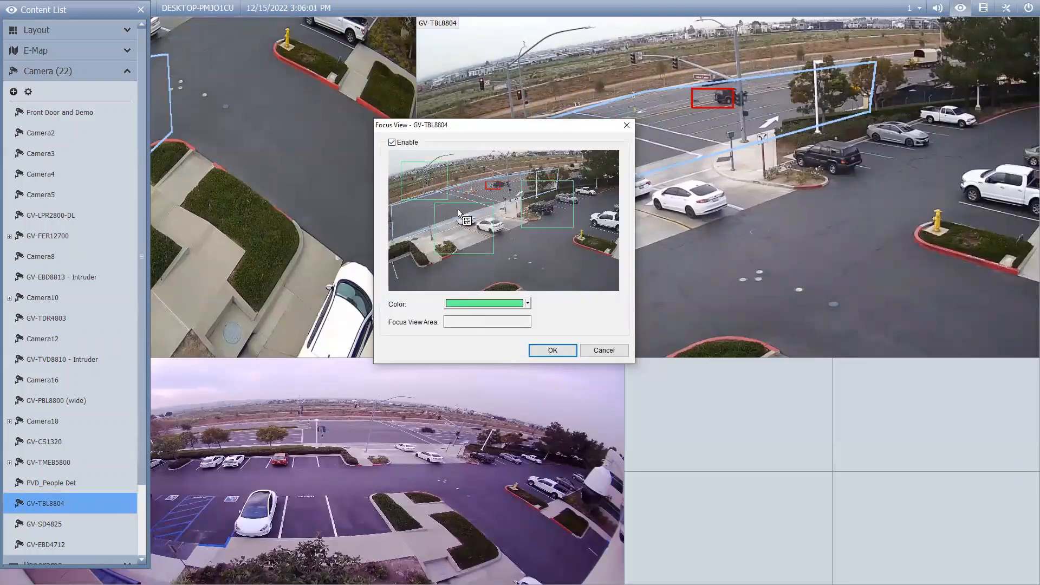
pyautogui.click(540, 185)
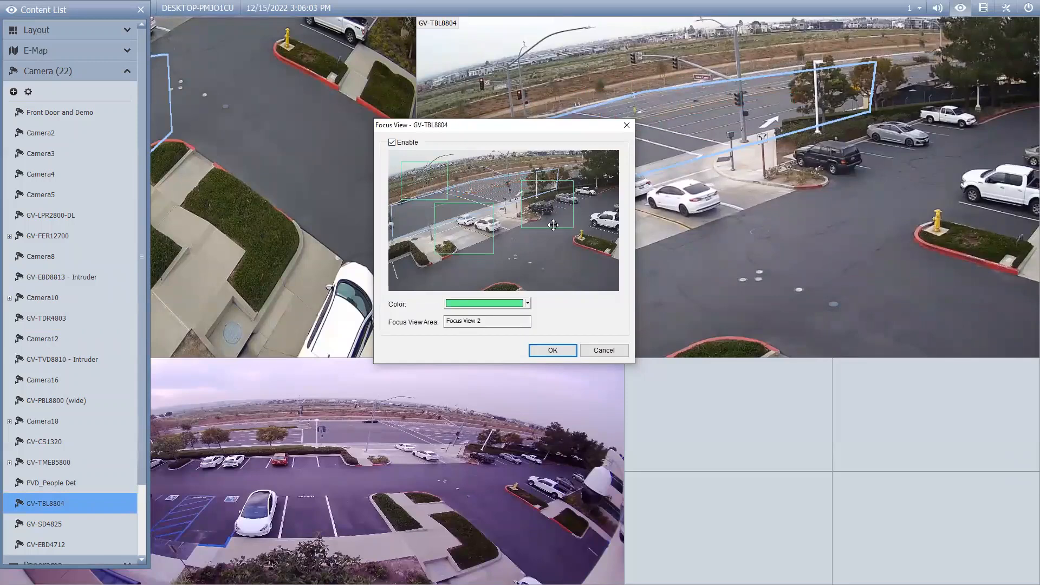
pyautogui.click(747, 223)
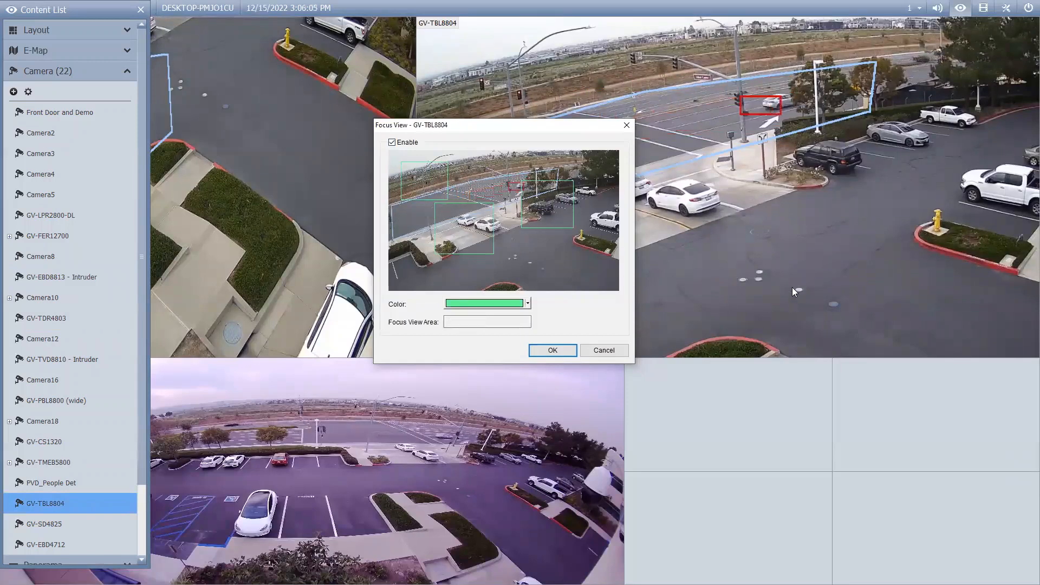
pyautogui.click(452, 204)
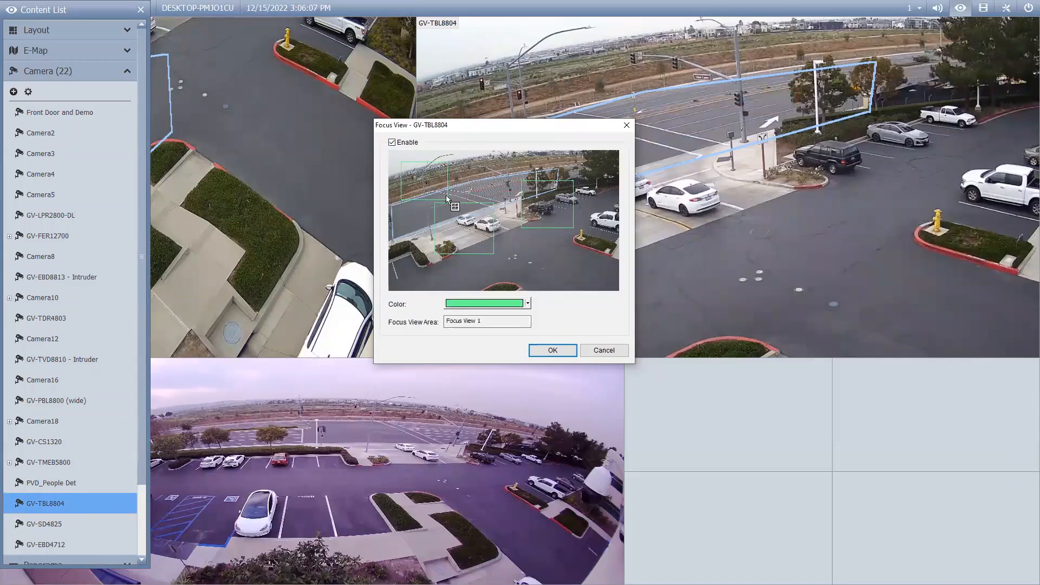
pyautogui.click(549, 350)
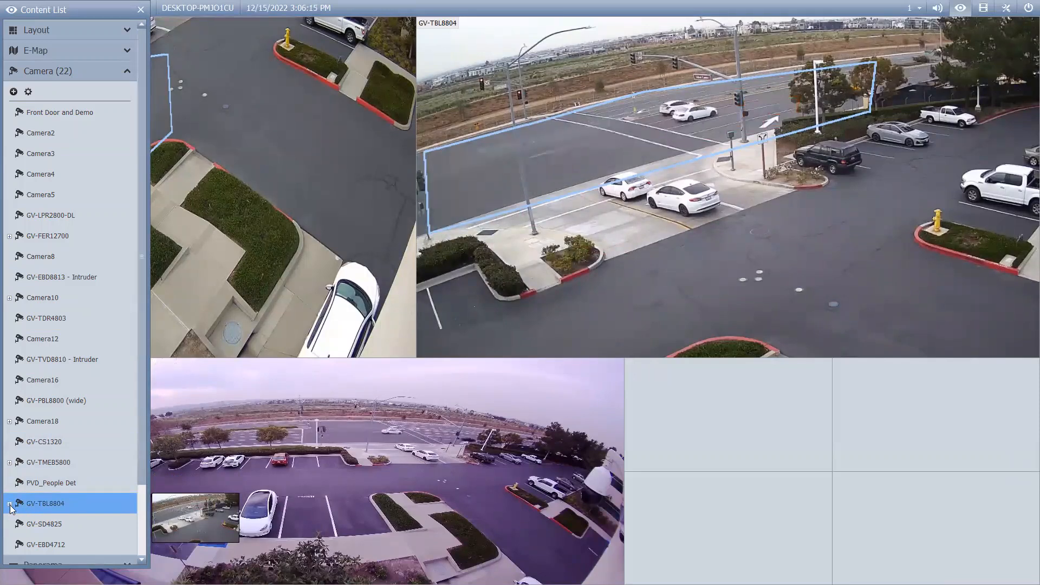
# - Place GV-TBL8804's Focus View 1, 2 and 3 into the empty panes and close the Content List
pyautogui.click(12, 504)
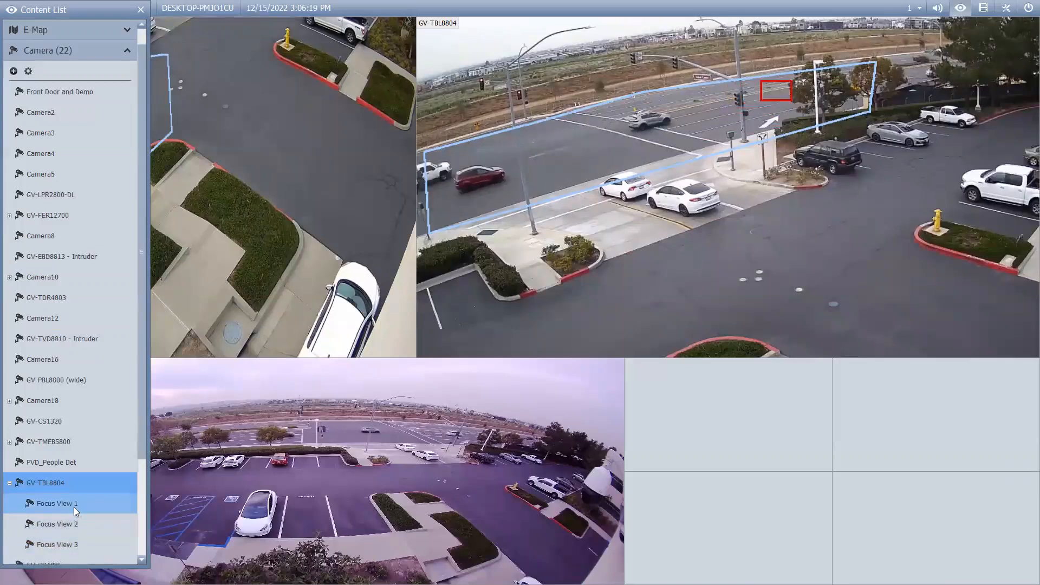
pyautogui.moveTo(75, 508); pyautogui.dragTo(712, 429)
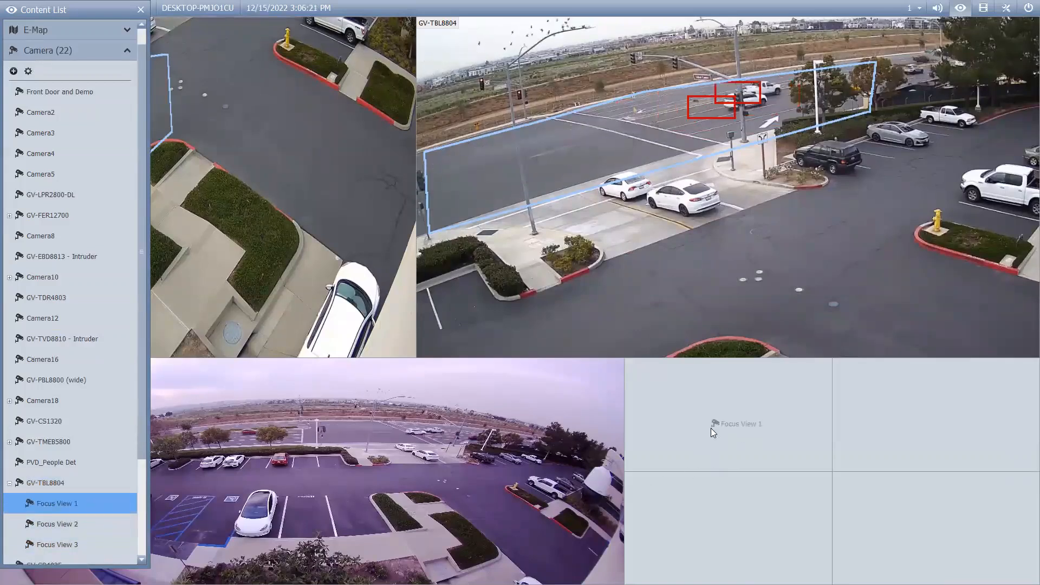
pyautogui.moveTo(58, 524); pyautogui.dragTo(889, 424)
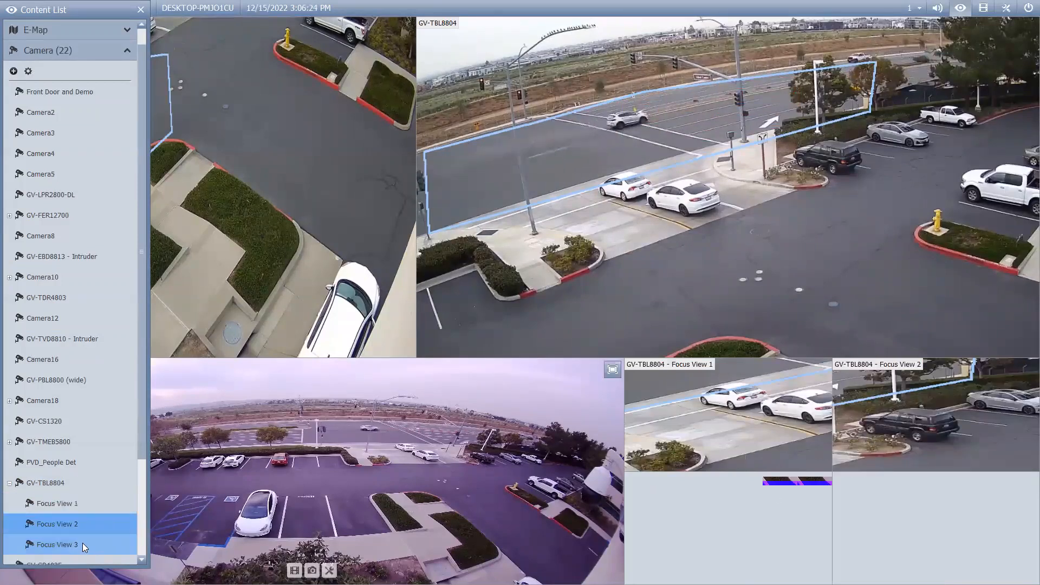
pyautogui.moveTo(82, 544); pyautogui.dragTo(662, 527)
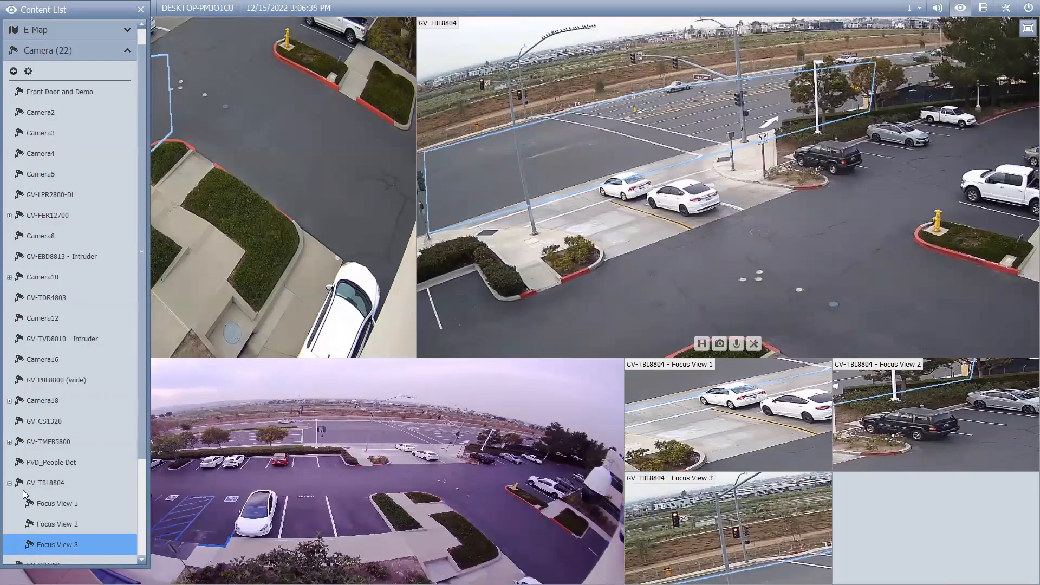
pyautogui.click(9, 483)
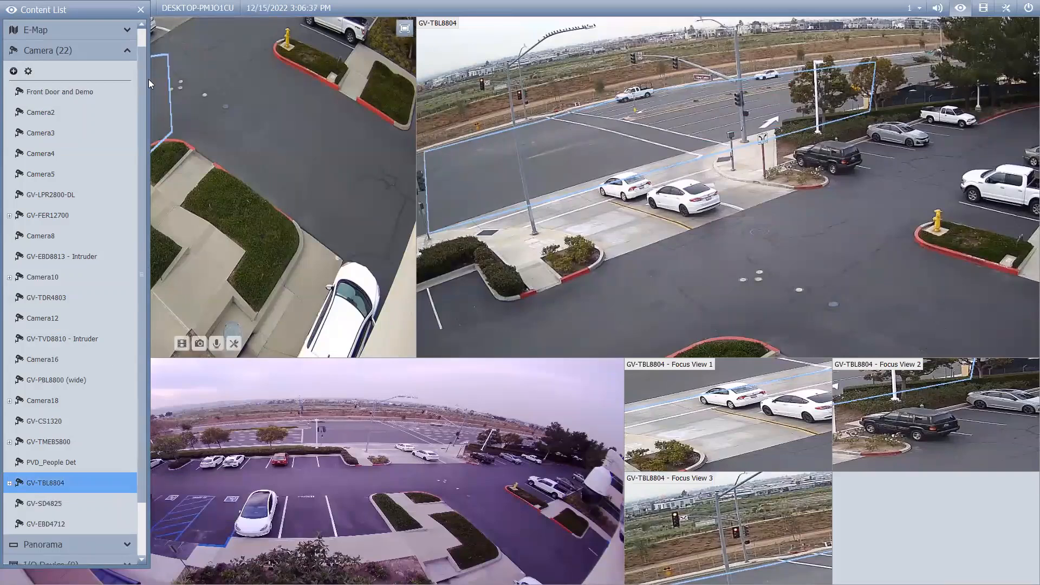
pyautogui.click(142, 10)
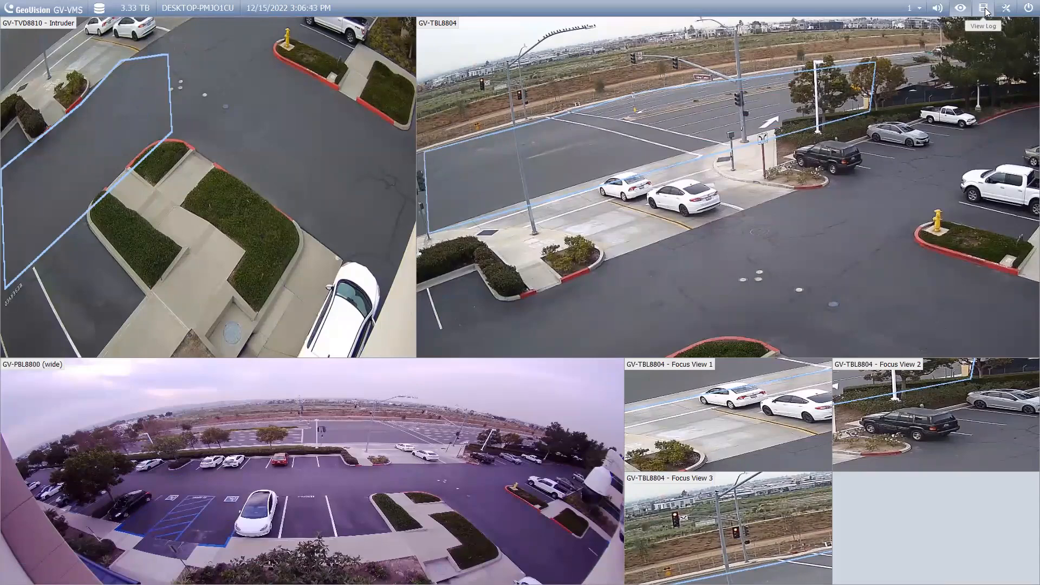
# - Switch to recorded playback and show the Content List beside the quad view
pyautogui.click(985, 11)
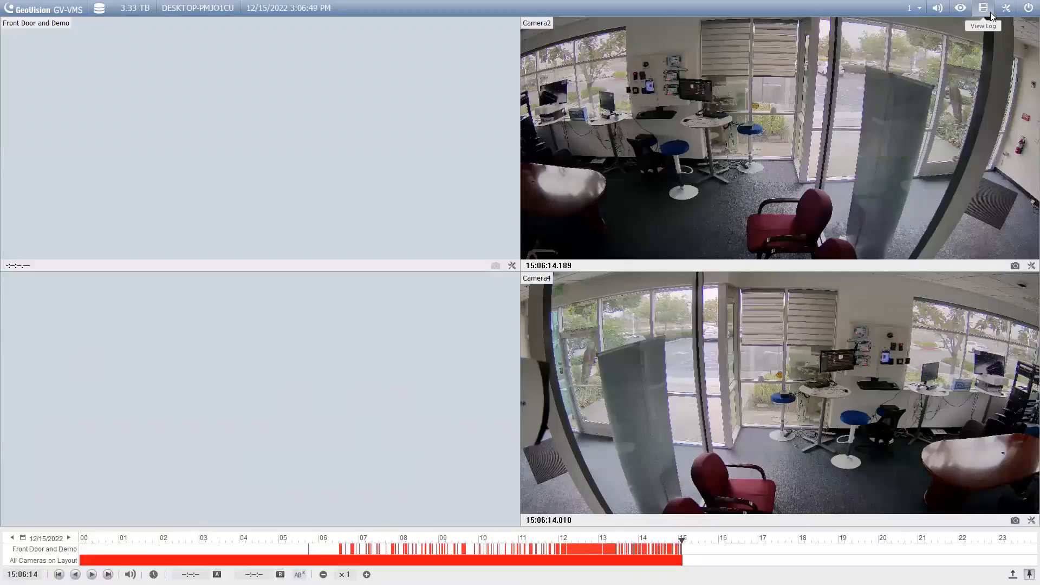
pyautogui.click(1007, 10)
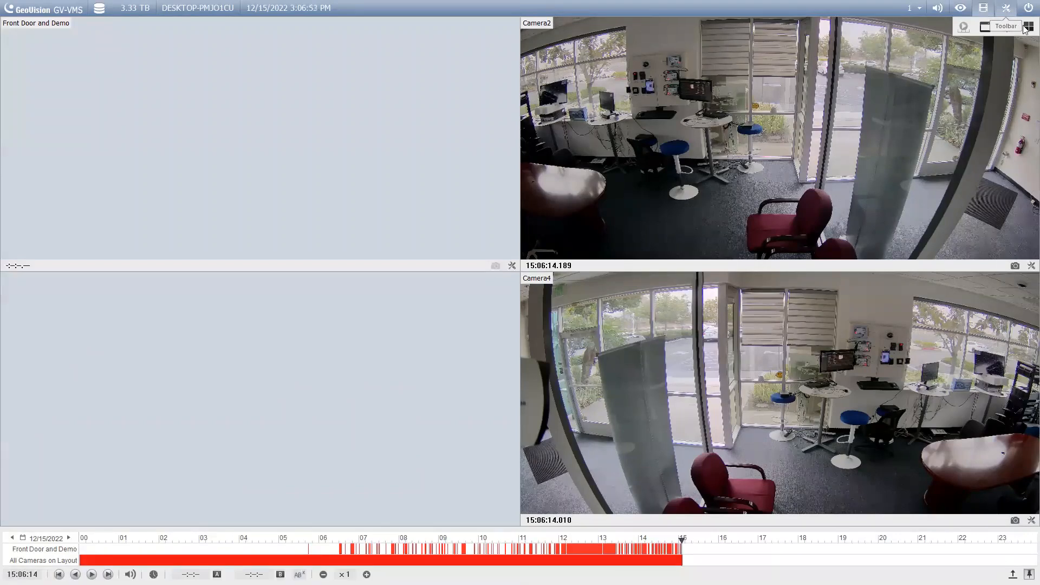
pyautogui.click(1028, 27)
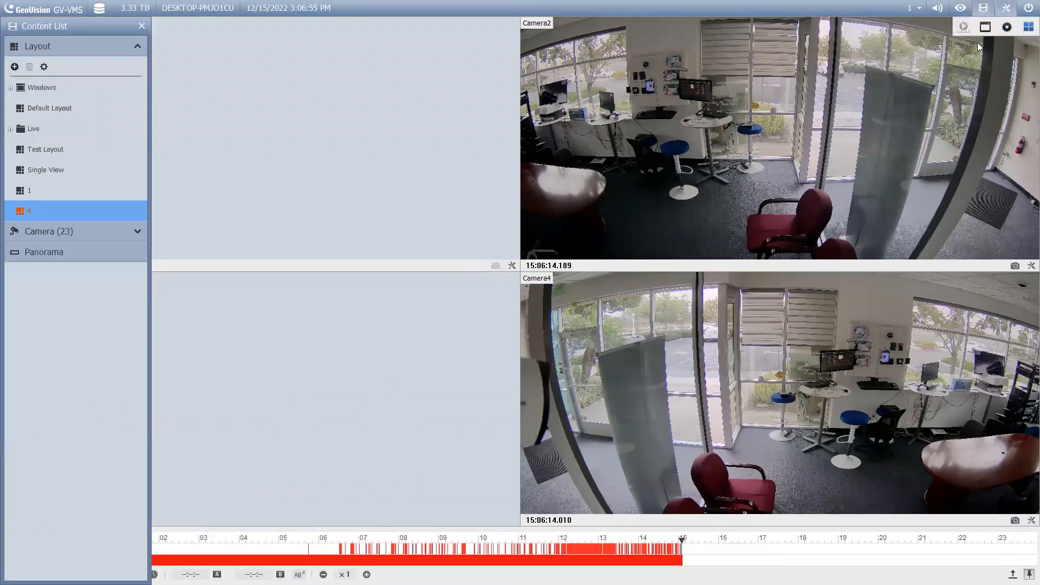
# - Load the single-pane layout 1, briefly starting and cancelling a new layout
pyautogui.click(57, 46)
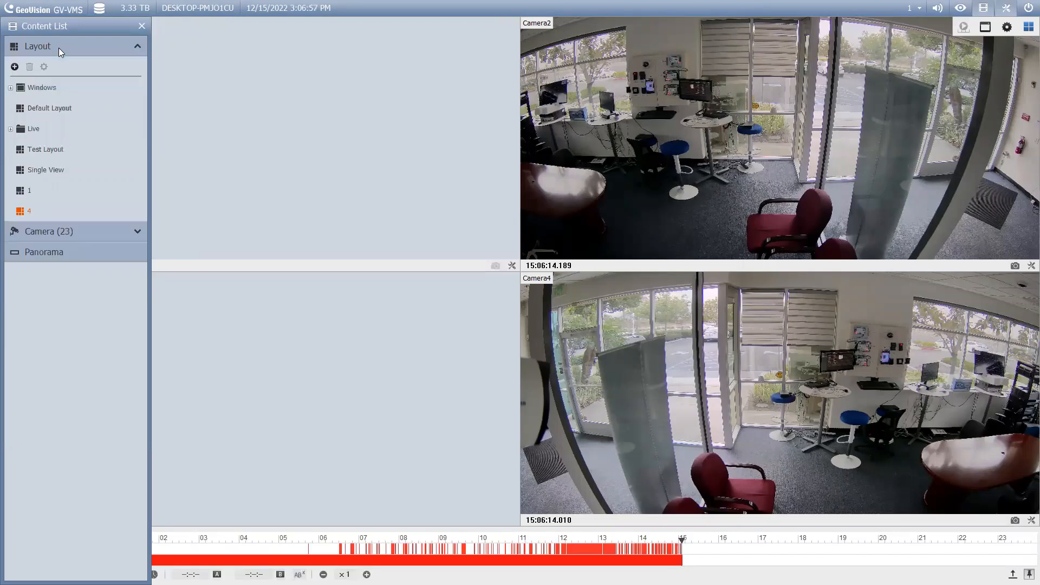
pyautogui.click(48, 189)
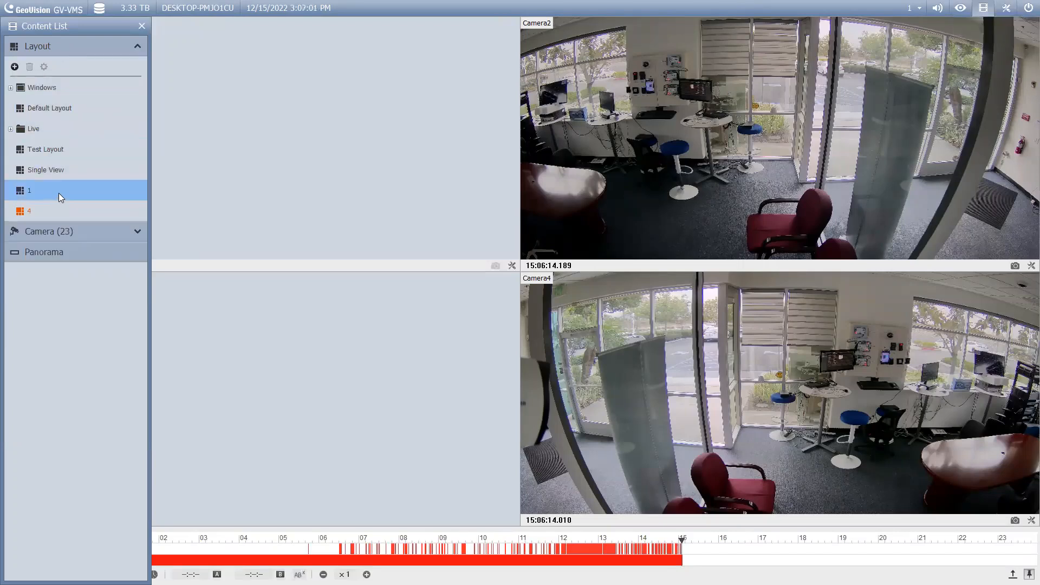
pyautogui.doubleClick(59, 193)
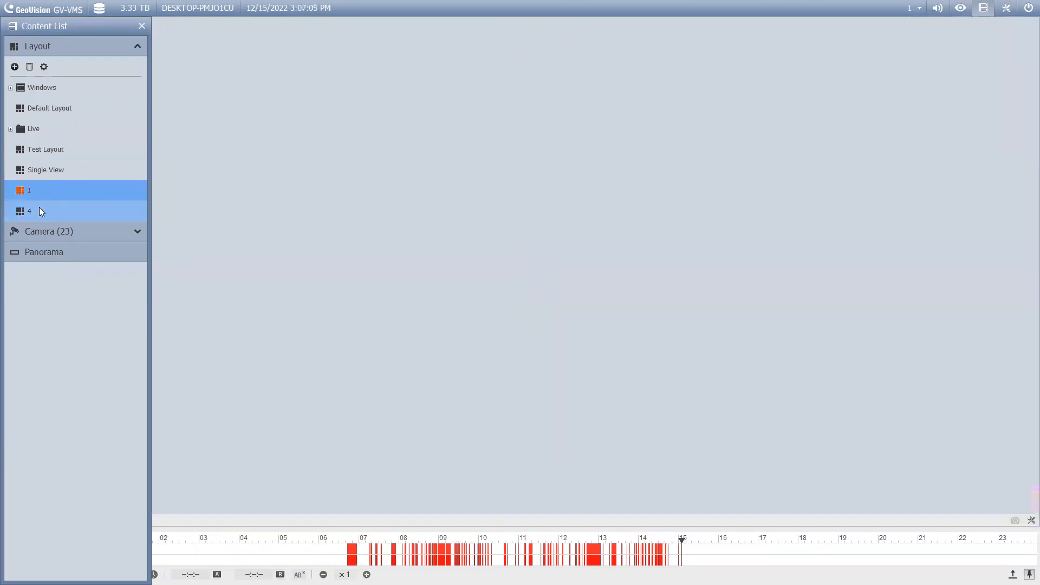
pyautogui.click(14, 68)
pyautogui.click(32, 85)
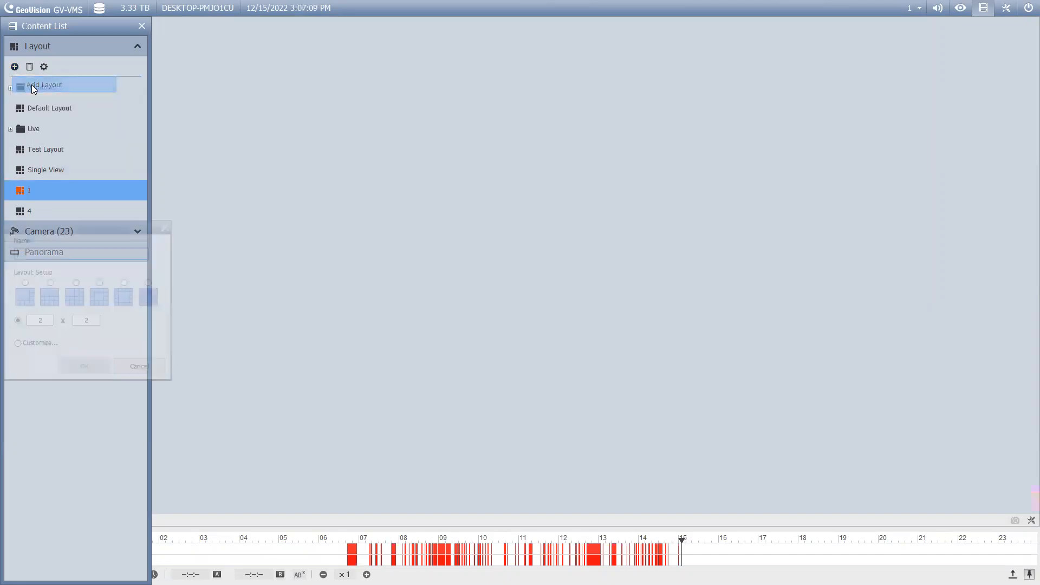
pyautogui.click(47, 321)
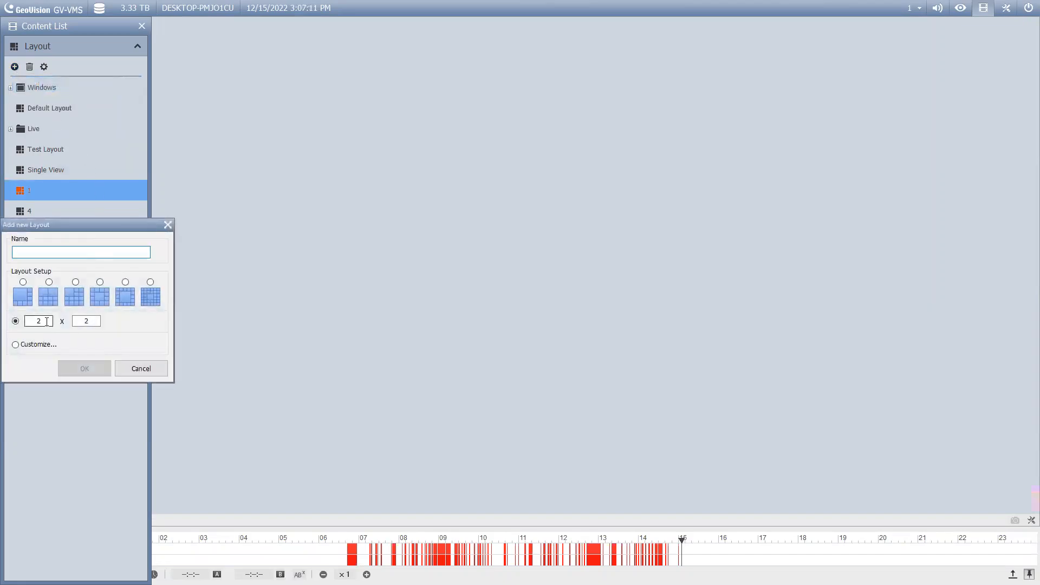
pyautogui.click(144, 373)
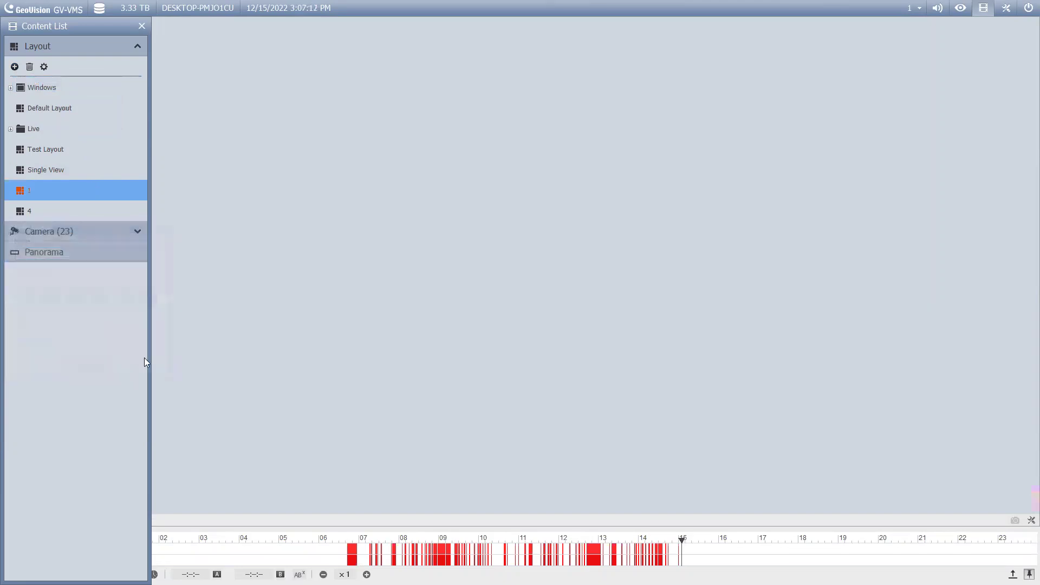
# - Drag GV-EBD8813 - Intruder into the pane, replacing its channel, and hide the side list
pyautogui.click(53, 47)
pyautogui.click(67, 69)
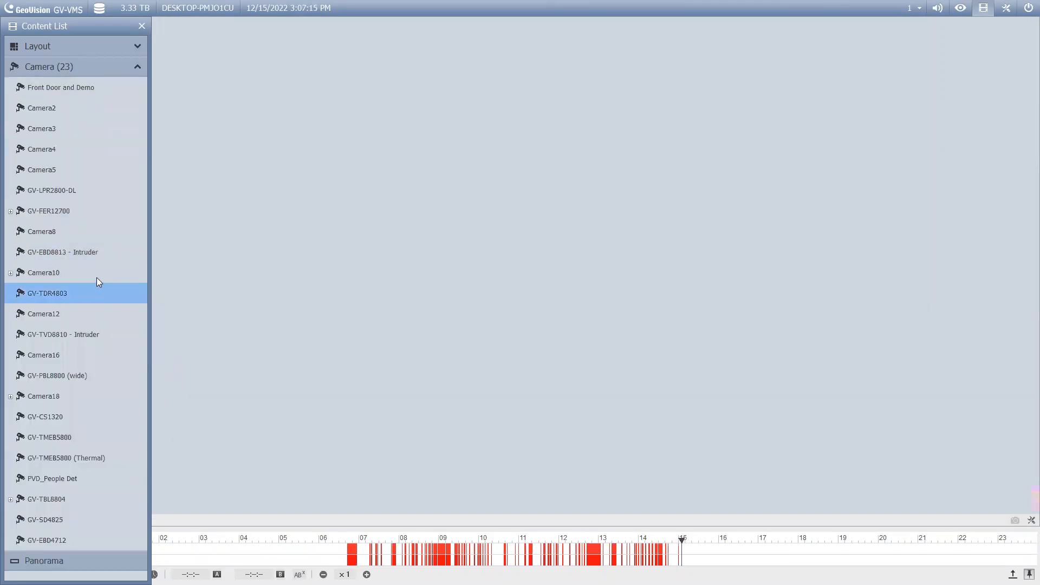
pyautogui.click(97, 255)
pyautogui.moveTo(96, 258); pyautogui.dragTo(410, 264)
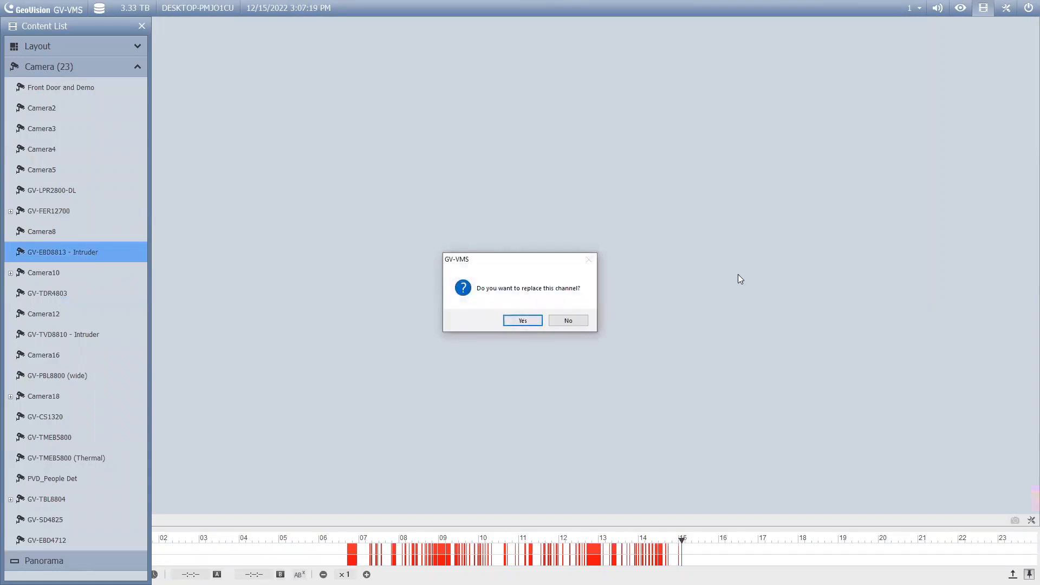
pyautogui.click(531, 322)
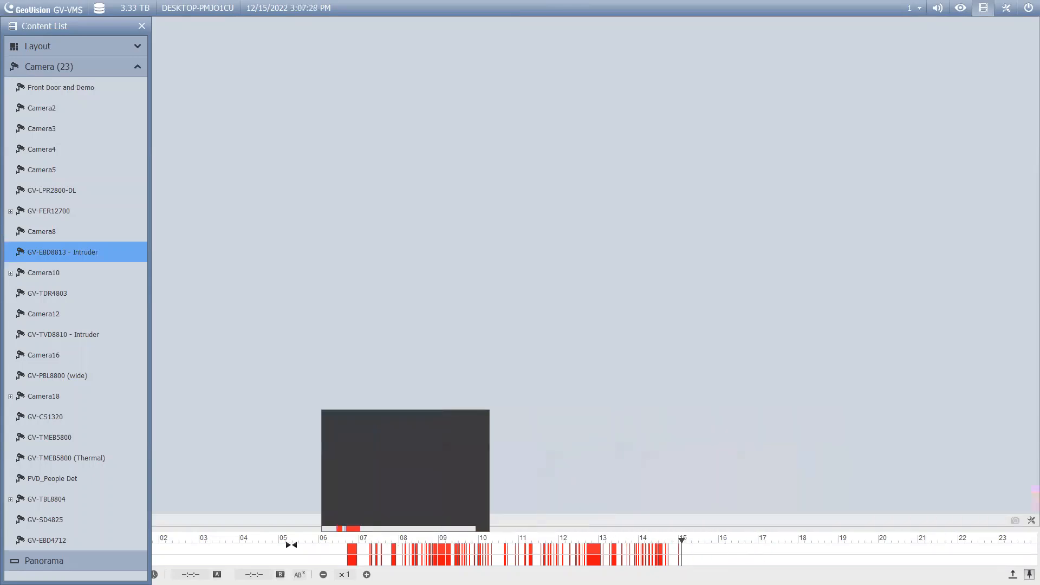
pyautogui.click(142, 26)
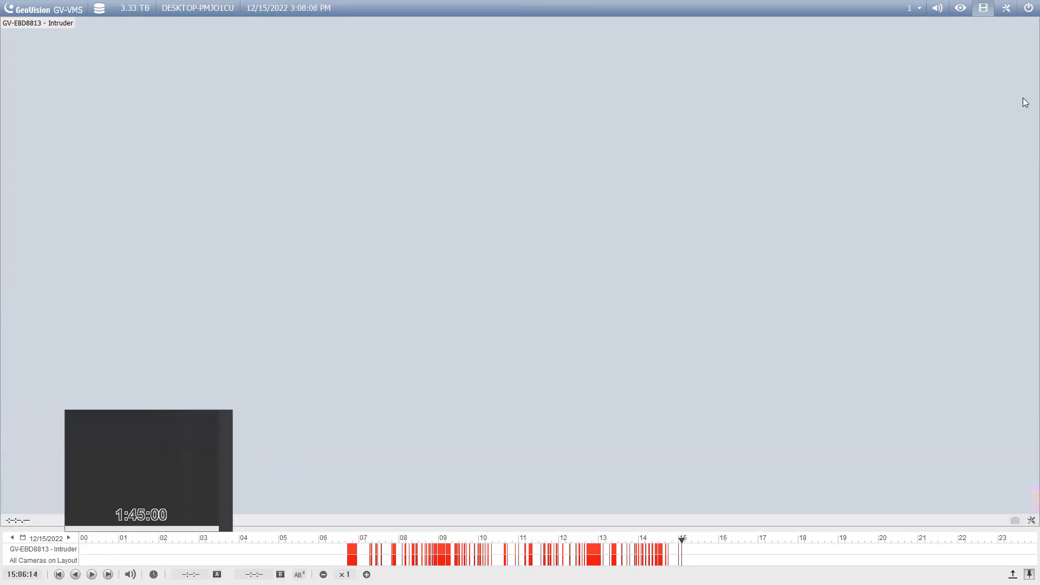
# - Reopen the Content List and expand the layouts group
pyautogui.click(1007, 9)
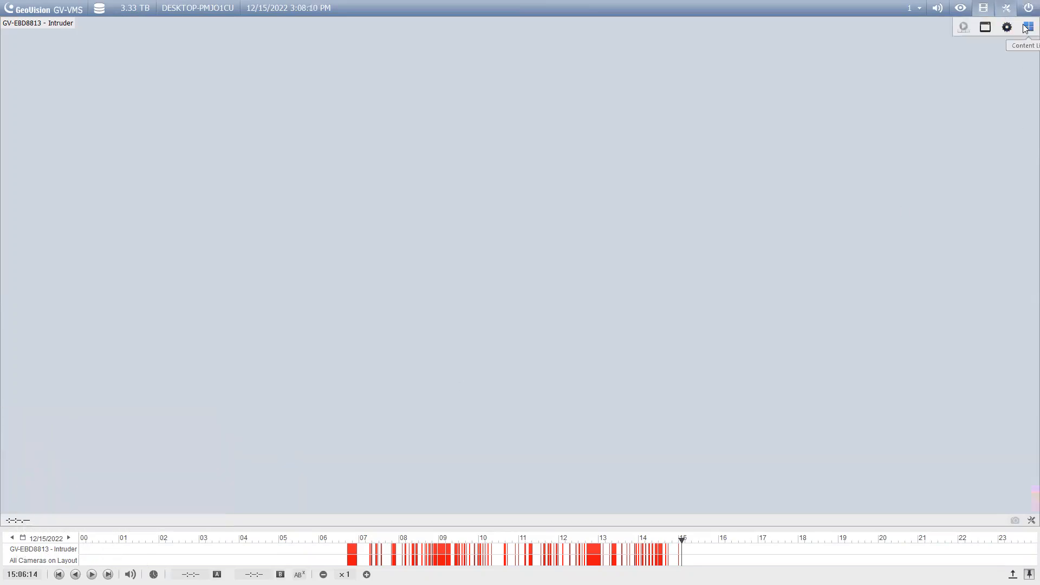
pyautogui.click(1028, 27)
pyautogui.click(60, 66)
# - Load quad layout 4 (Front Door and Demo, Camera2, Camera4) and hide the side list
pyautogui.click(59, 46)
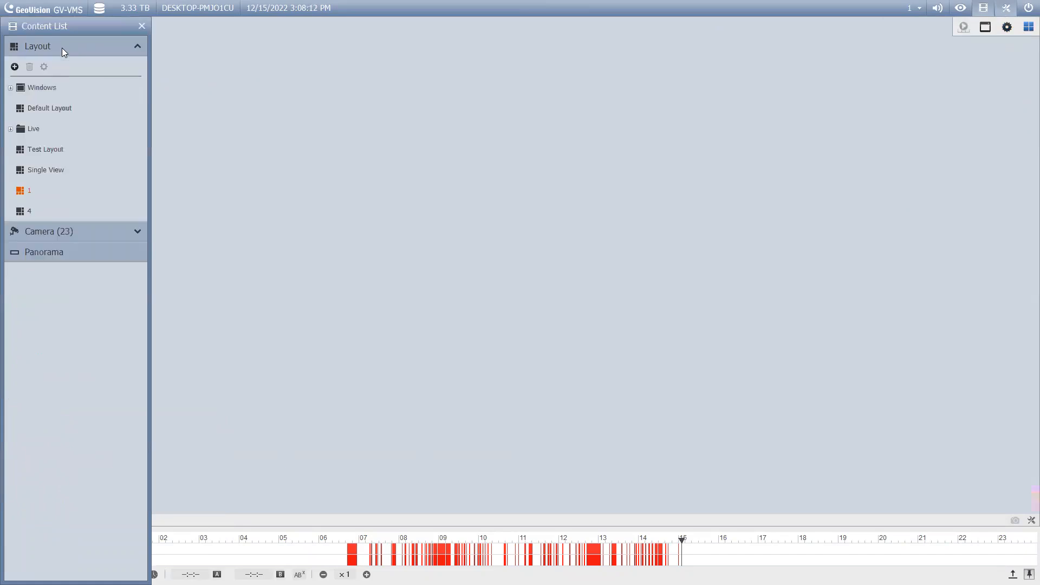
pyautogui.doubleClick(38, 212)
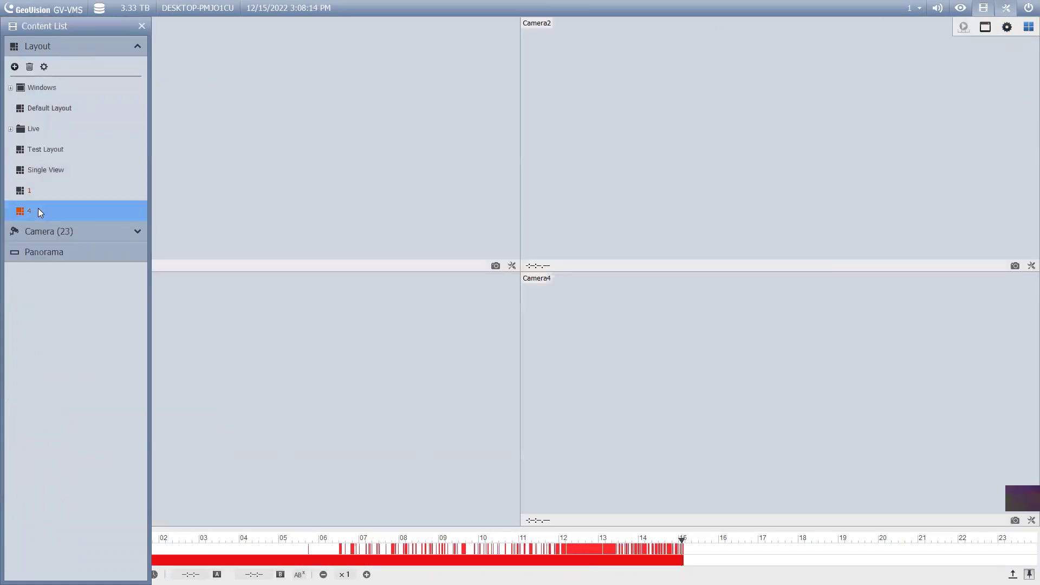
pyautogui.click(141, 27)
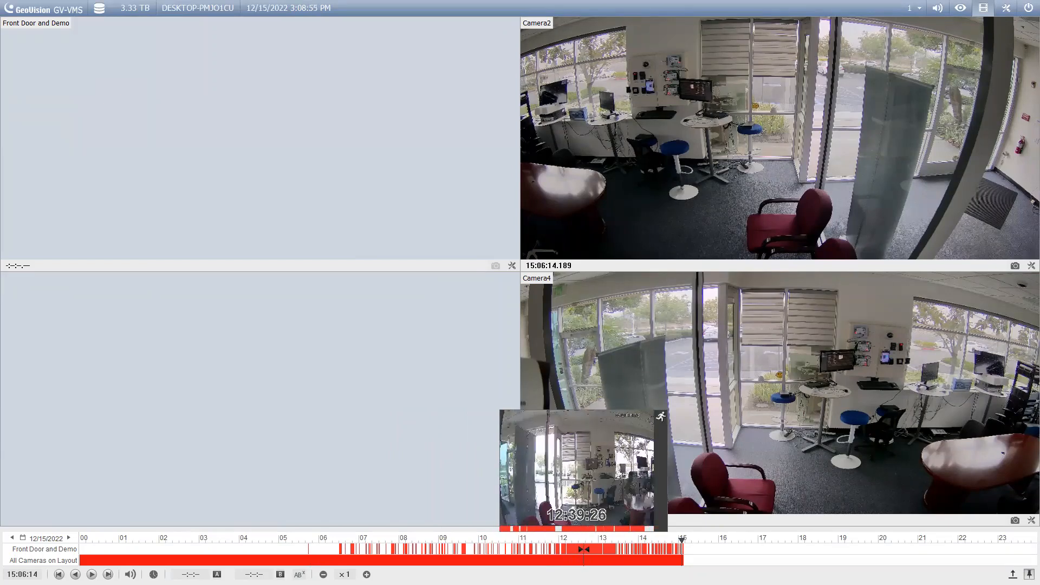
pyautogui.scroll(4, 584, 549)
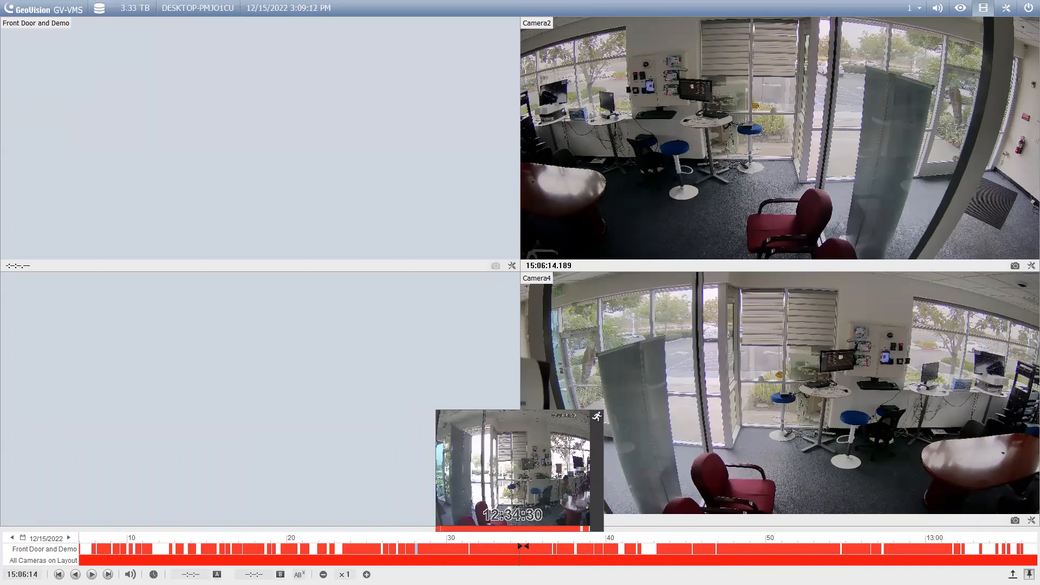
# - Jump the quad playback to about 12:34:46, play it and pan the zoomed pane toward the men at the table
pyautogui.click(523, 545)
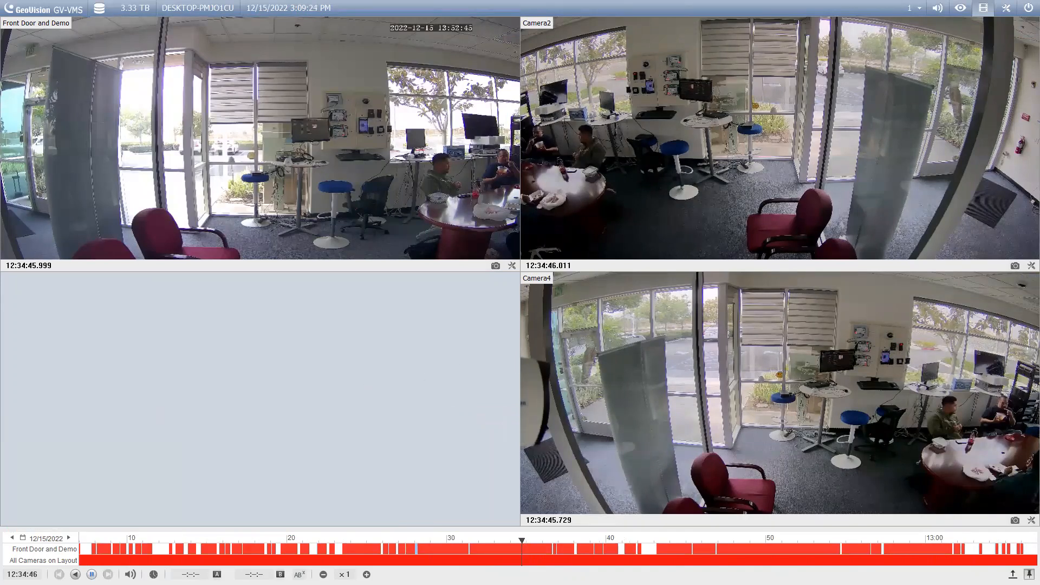
pyautogui.click(92, 574)
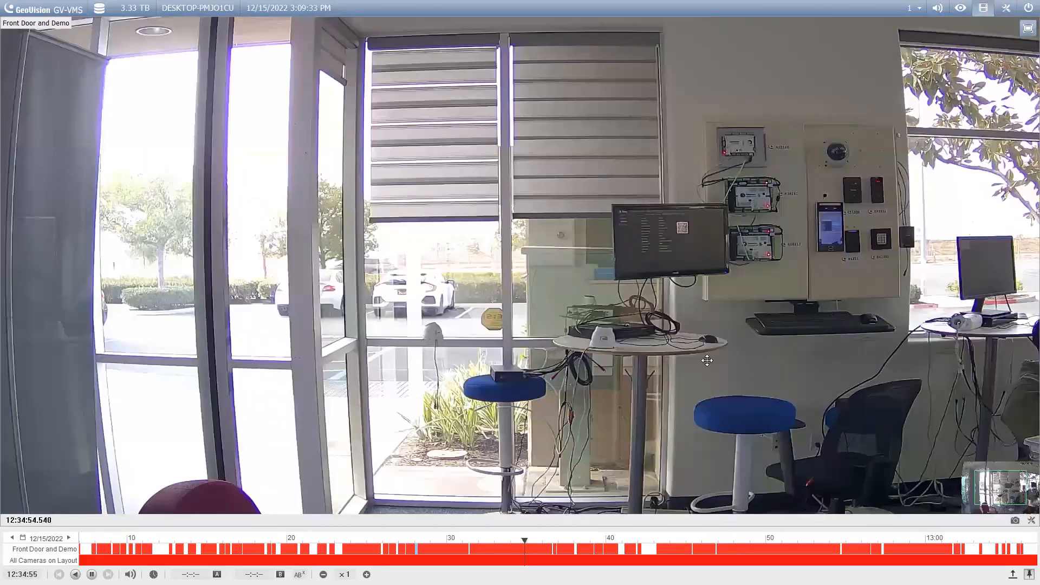
pyautogui.moveTo(975, 387)
pyautogui.mouseDown()
pyautogui.moveTo(1024, 395)
pyautogui.moveTo(832, 343)
pyautogui.mouseUp()
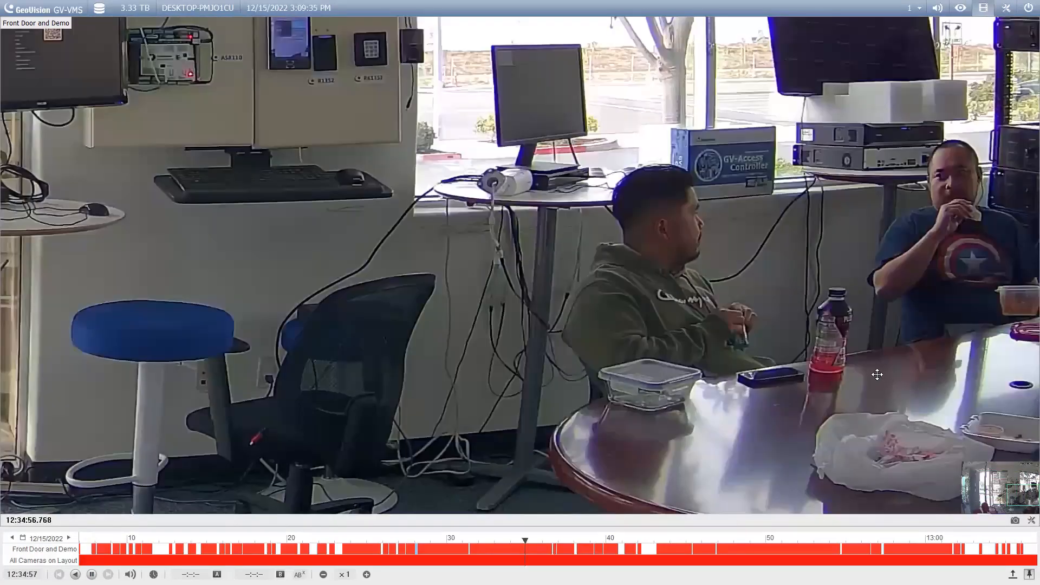
pyautogui.scroll(-2, 832, 343)
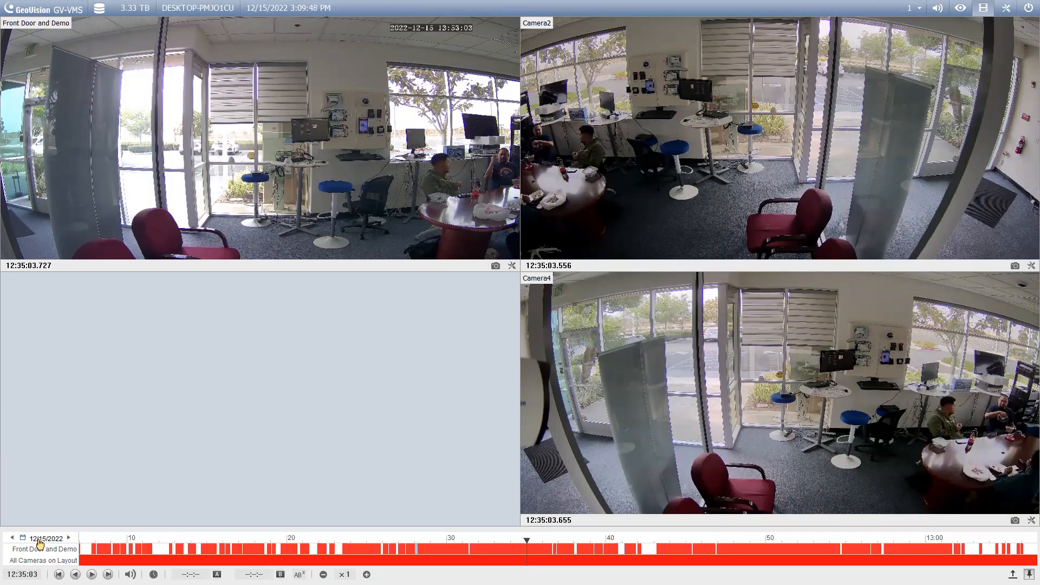
# - Load the 11/29/2022 recordings from the calendar and jump playback to around 13:16
pyautogui.click(39, 540)
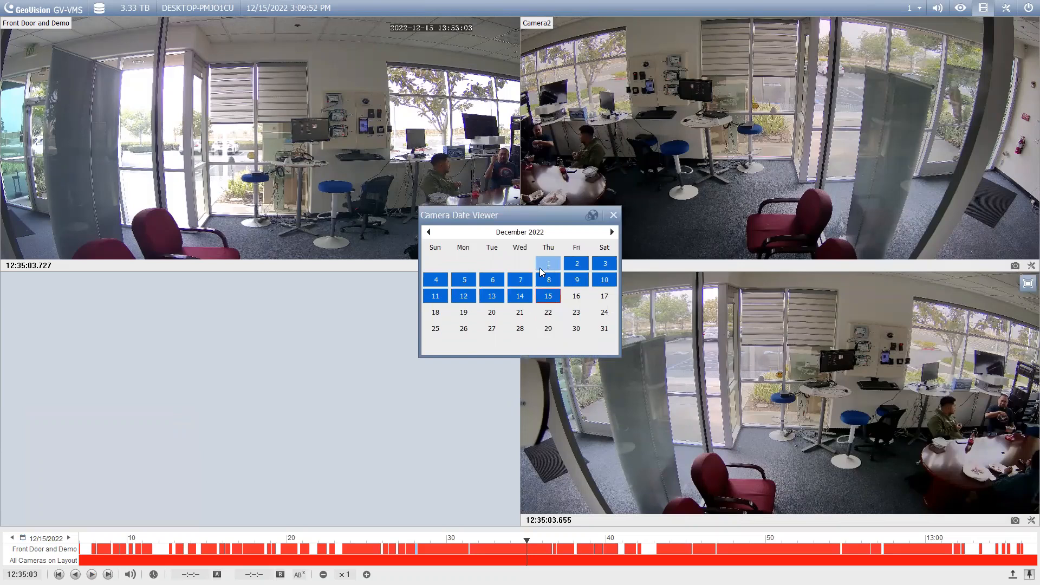
pyautogui.click(430, 234)
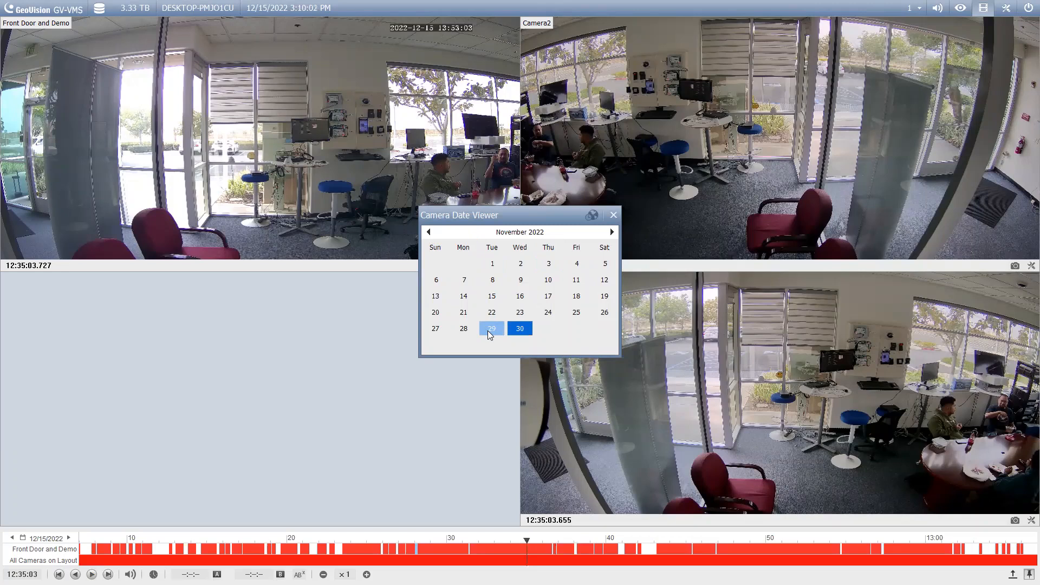
pyautogui.click(490, 333)
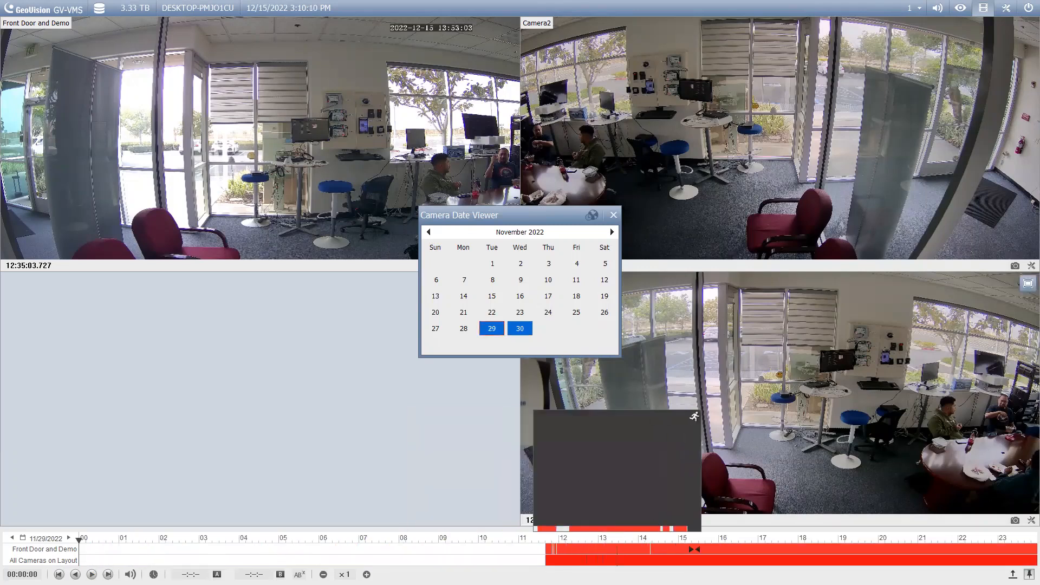
pyautogui.click(521, 329)
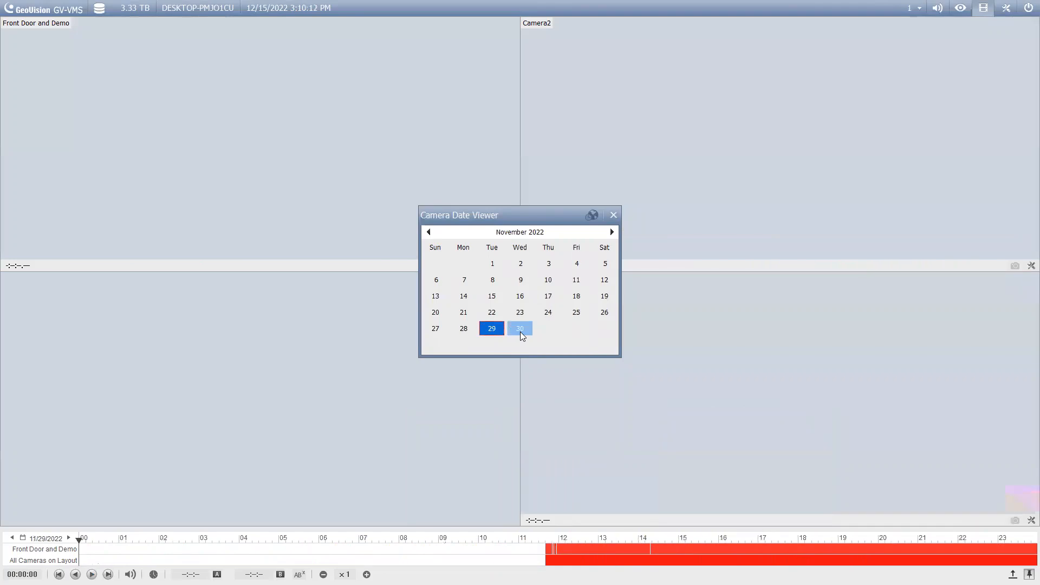
pyautogui.click(613, 214)
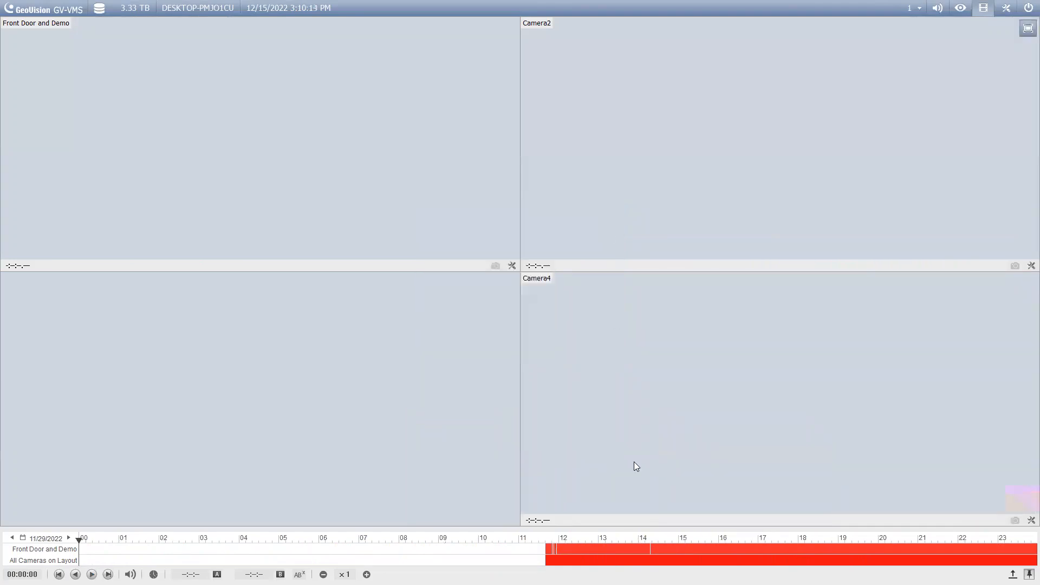
pyautogui.moveTo(608, 549)
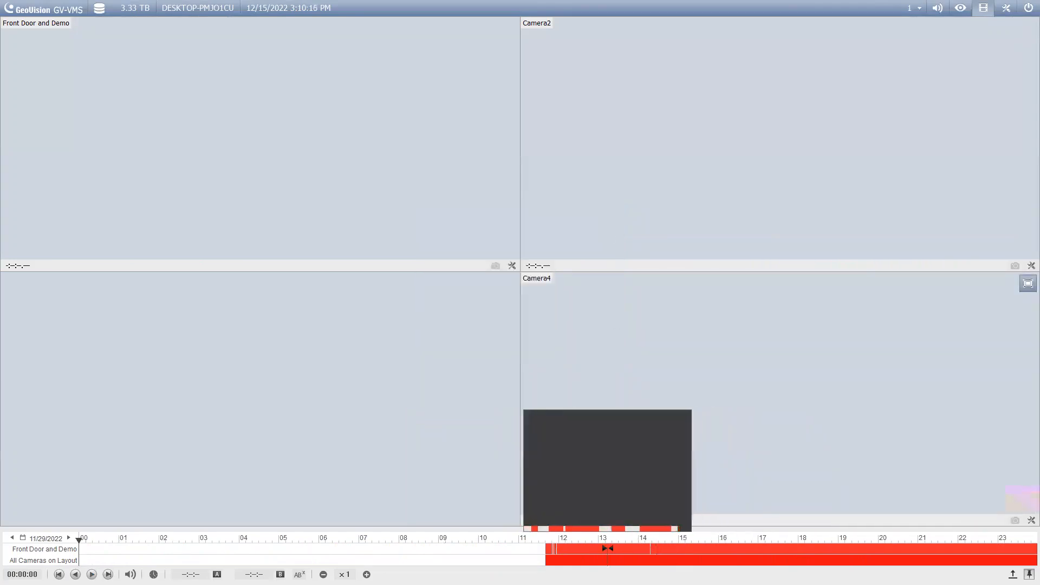
pyautogui.doubleClick(608, 548)
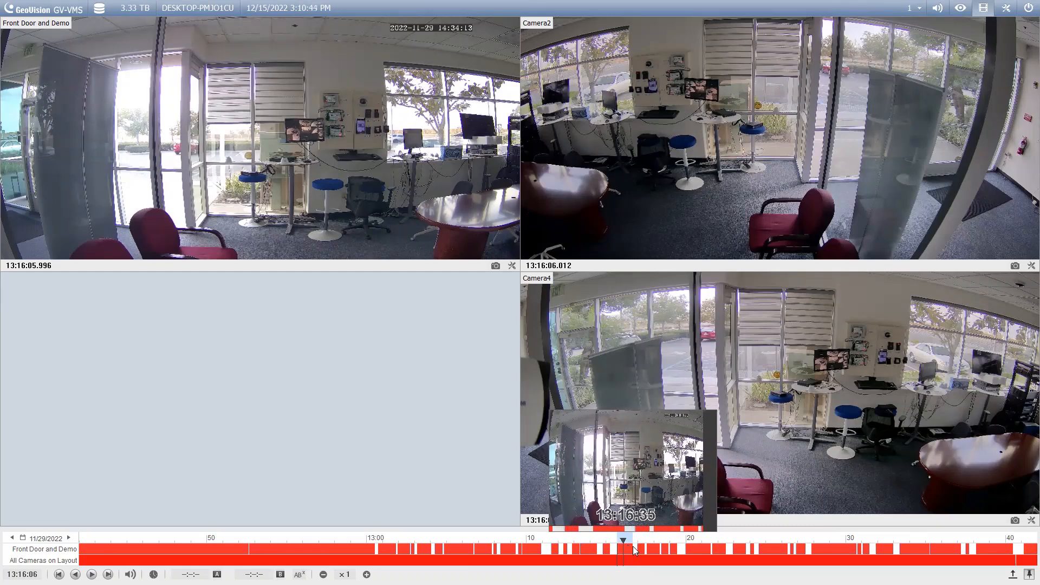
# - Choose Save as Avi from the timeline's playhead menu to open the backup time window
pyautogui.rightClick(634, 548)
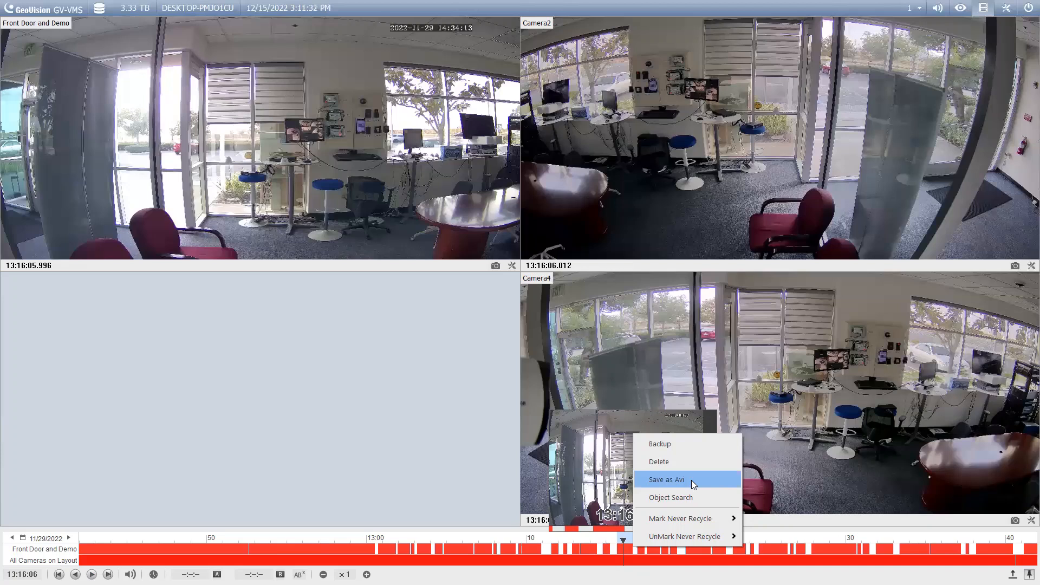
pyautogui.click(687, 443)
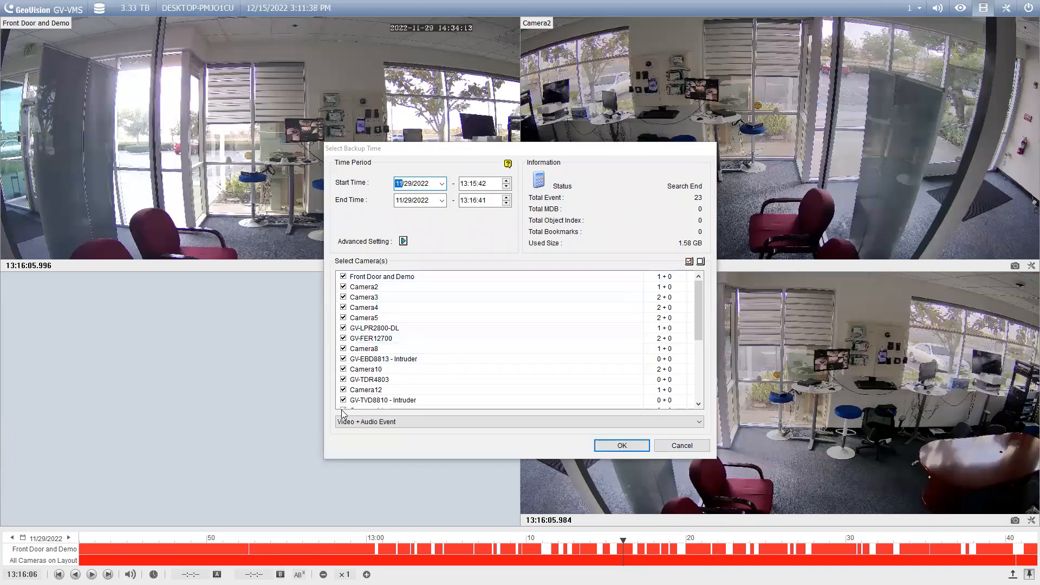
# - Keep only Front Door and Demo and Camera2 in the backup selection and confirm it
pyautogui.click(700, 261)
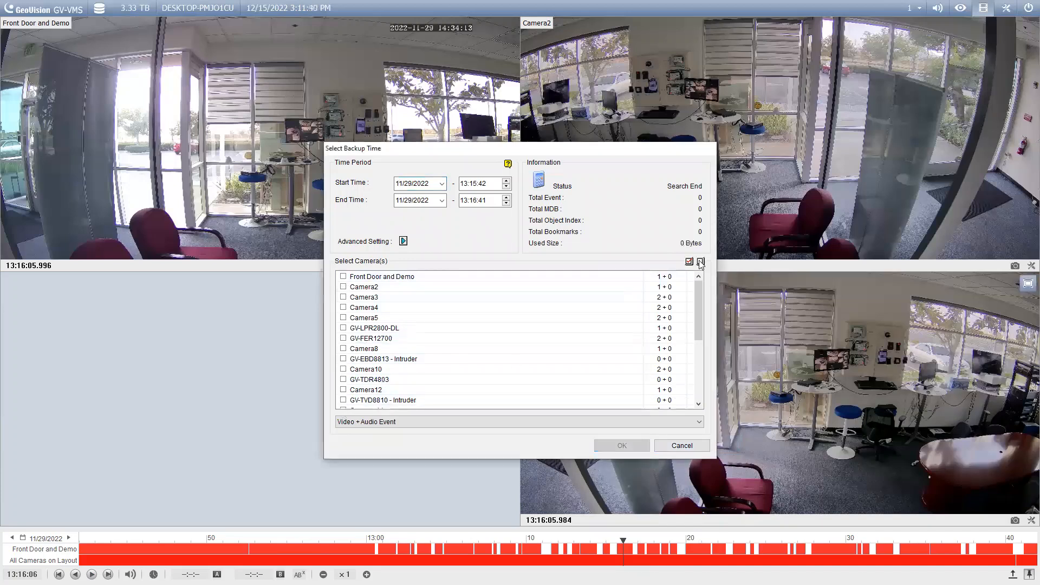
pyautogui.click(343, 277)
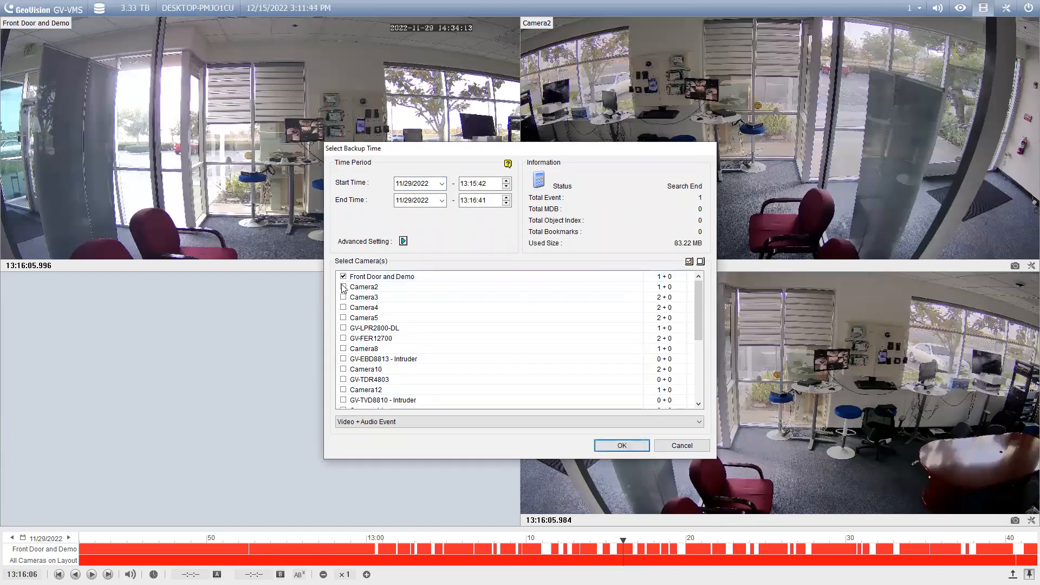
pyautogui.click(343, 287)
pyautogui.click(622, 446)
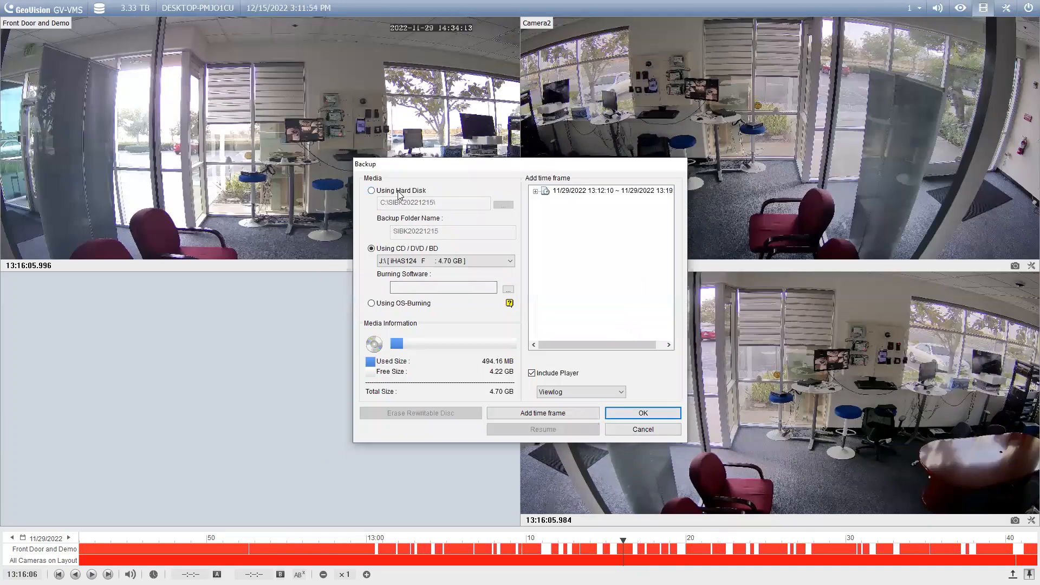
# - Set the backup to use the hard disk with the Desktop as destination
pyautogui.click(399, 191)
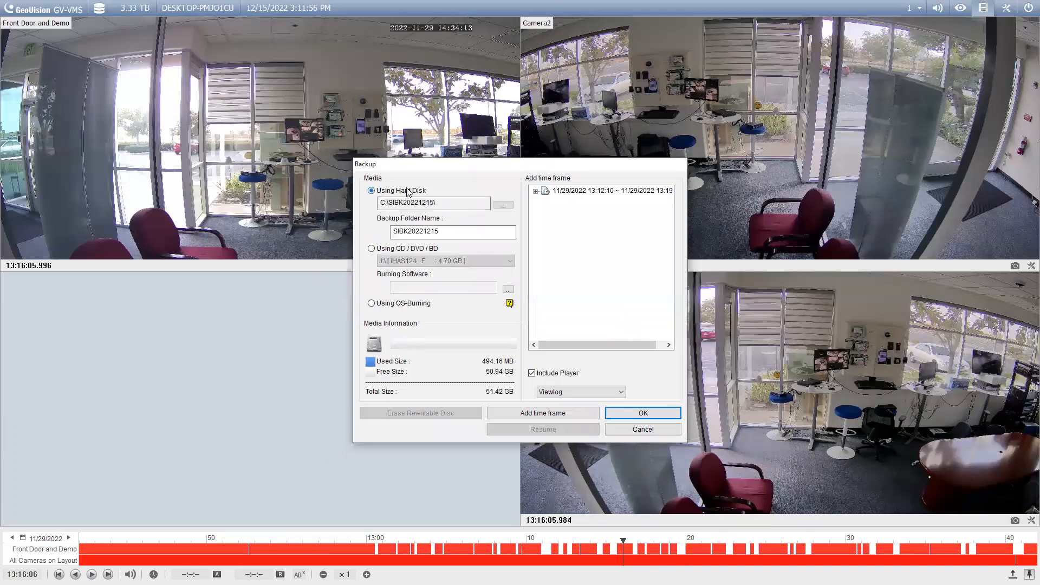
pyautogui.click(504, 205)
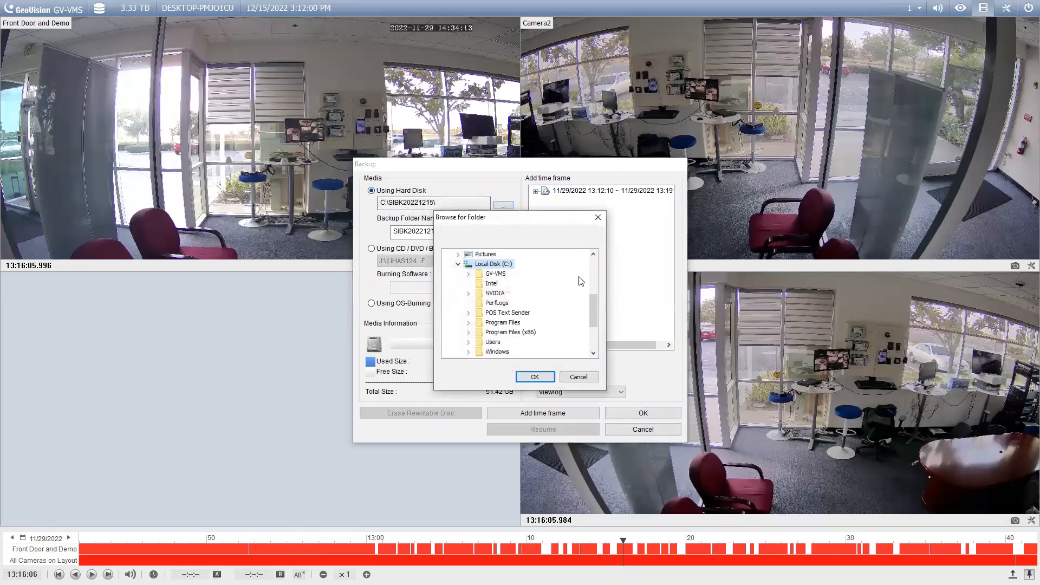
pyautogui.moveTo(595, 289); pyautogui.dragTo(593, 255)
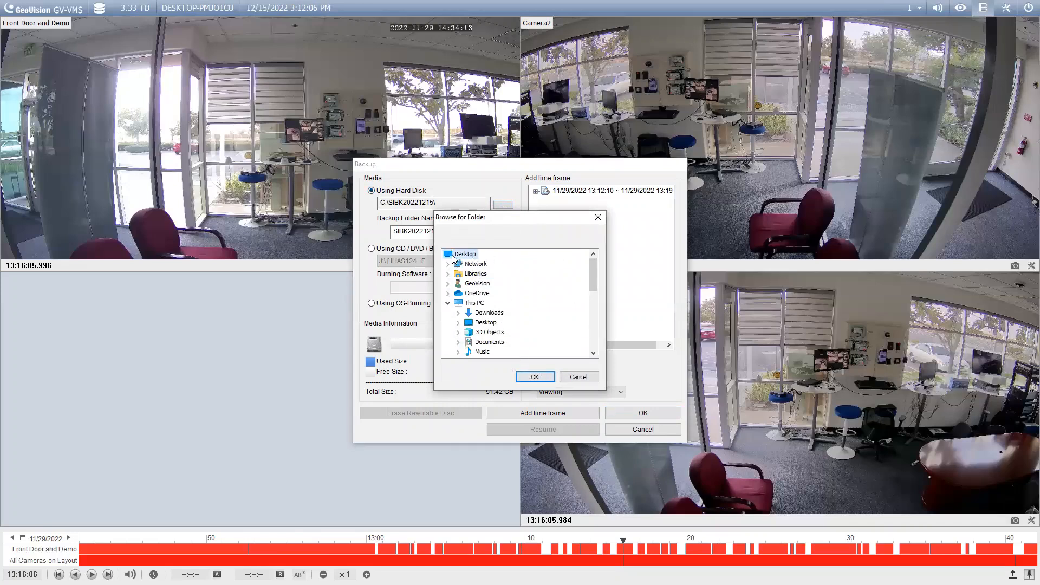
pyautogui.click(535, 377)
# - Name the backup folder 'Test Video', run the backup and dismiss the completion message
pyautogui.moveTo(443, 231); pyautogui.dragTo(370, 232)
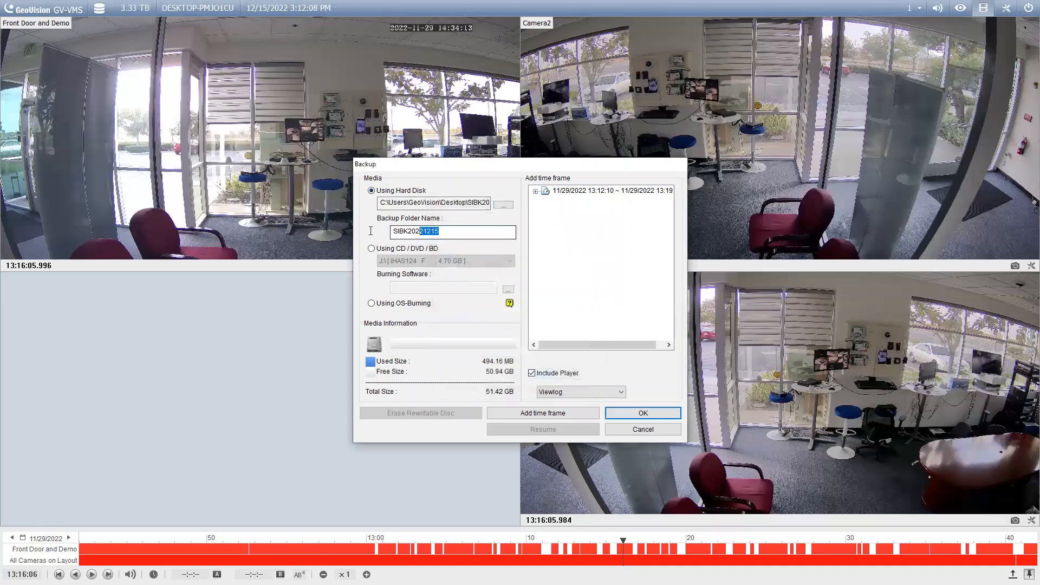
pyautogui.hotkey('ctrl', 'a')
pyautogui.write('Test')
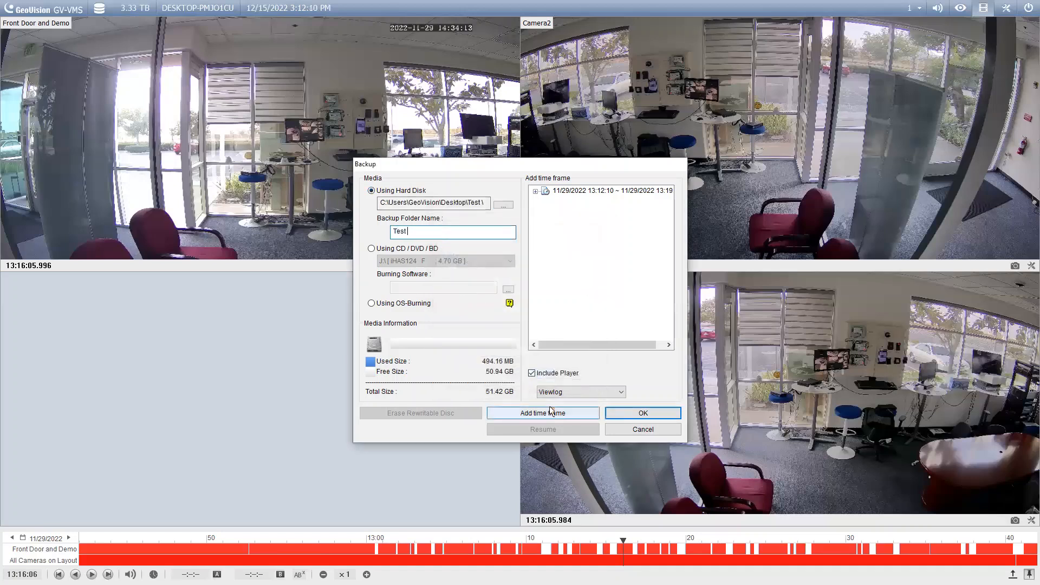
pyautogui.write(' Video')
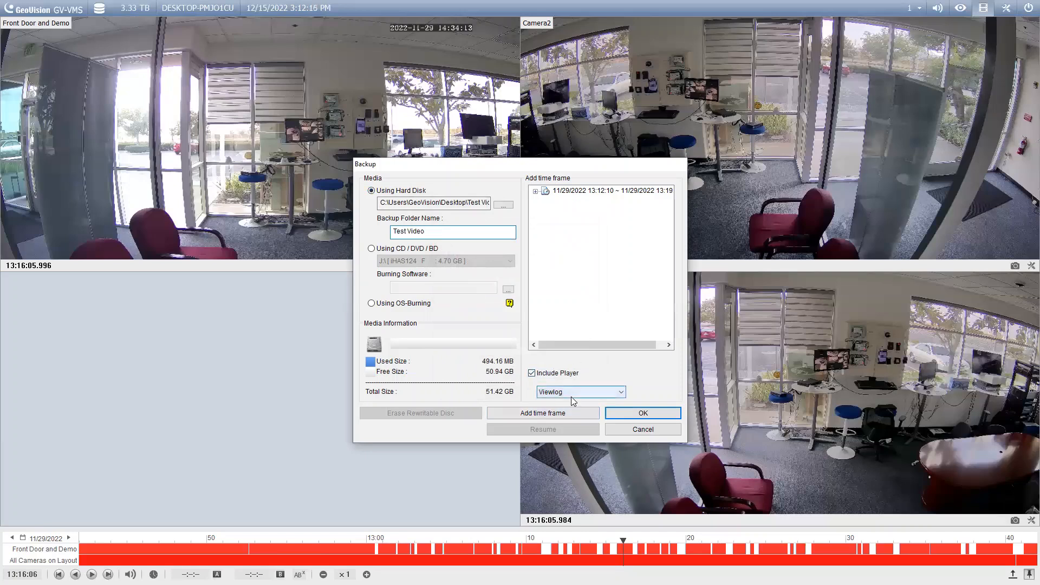
pyautogui.click(643, 413)
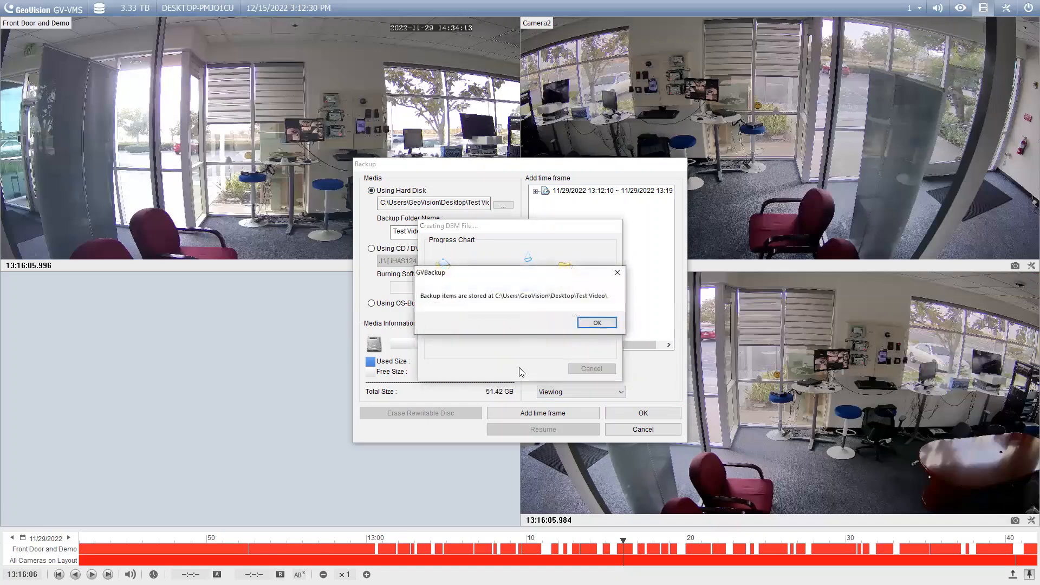
pyautogui.click(595, 323)
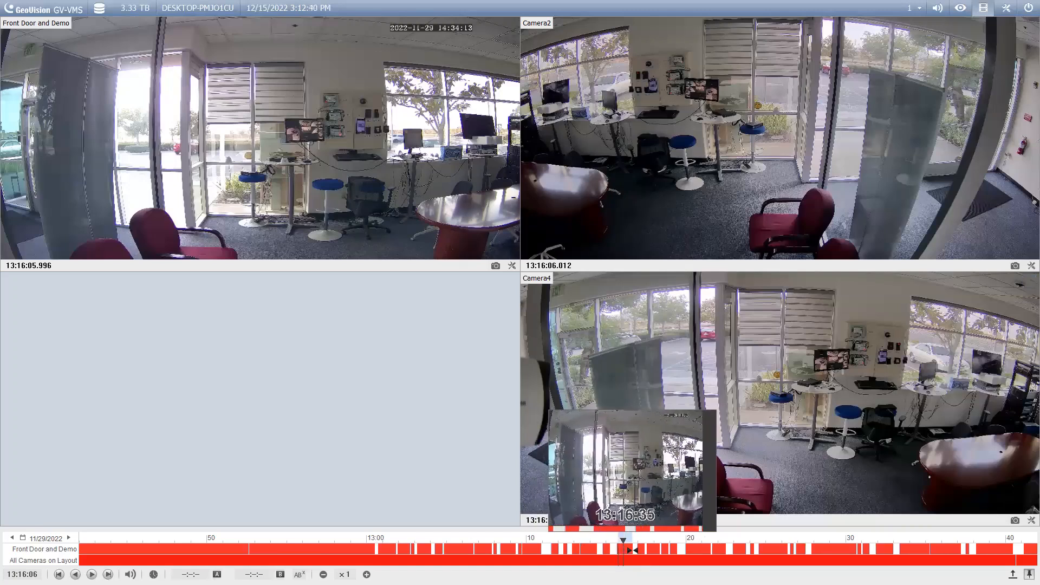
pyautogui.rightClick(632, 550)
# - Start a Save as Avi export saved as 'Test Clip 1.avi' on the Desktop
pyautogui.click(673, 489)
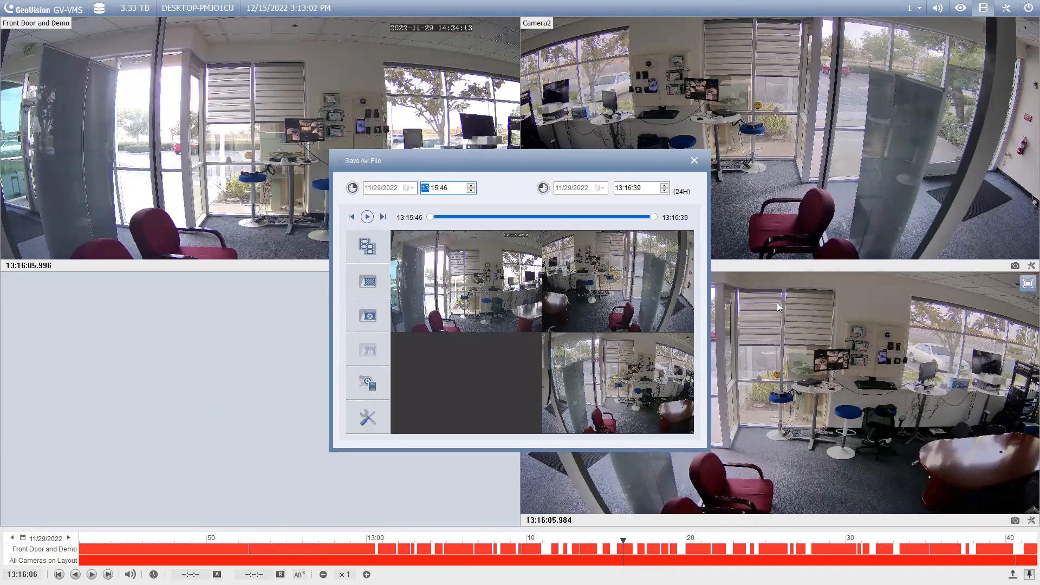
pyautogui.click(372, 419)
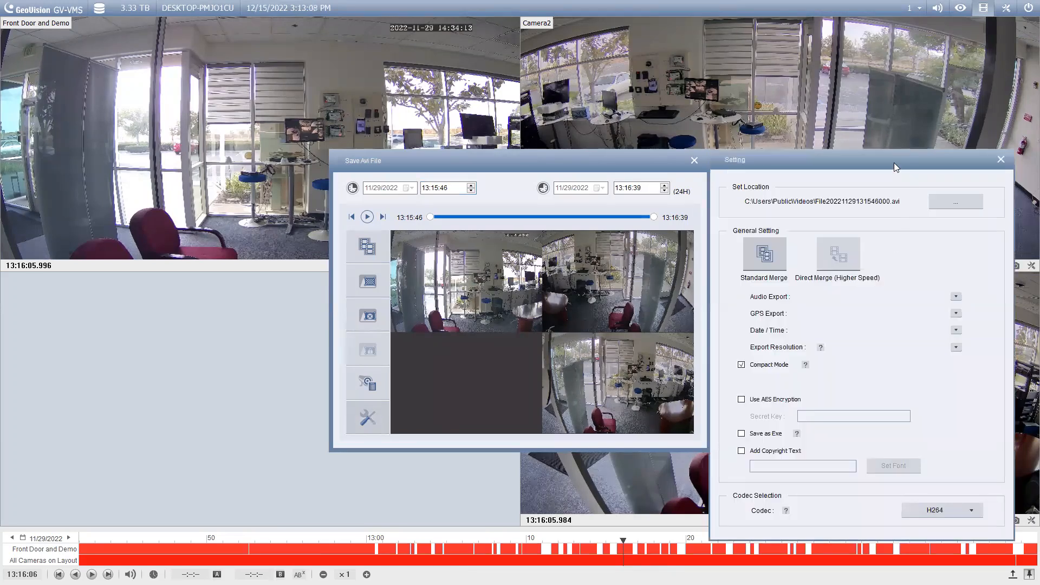
pyautogui.moveTo(894, 163); pyautogui.dragTo(586, 130)
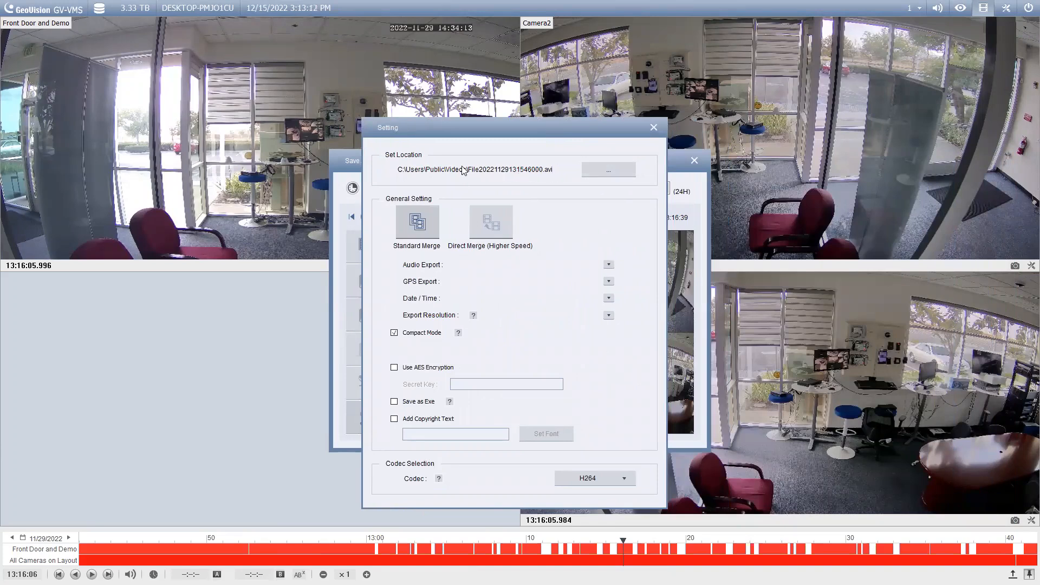
pyautogui.click(605, 170)
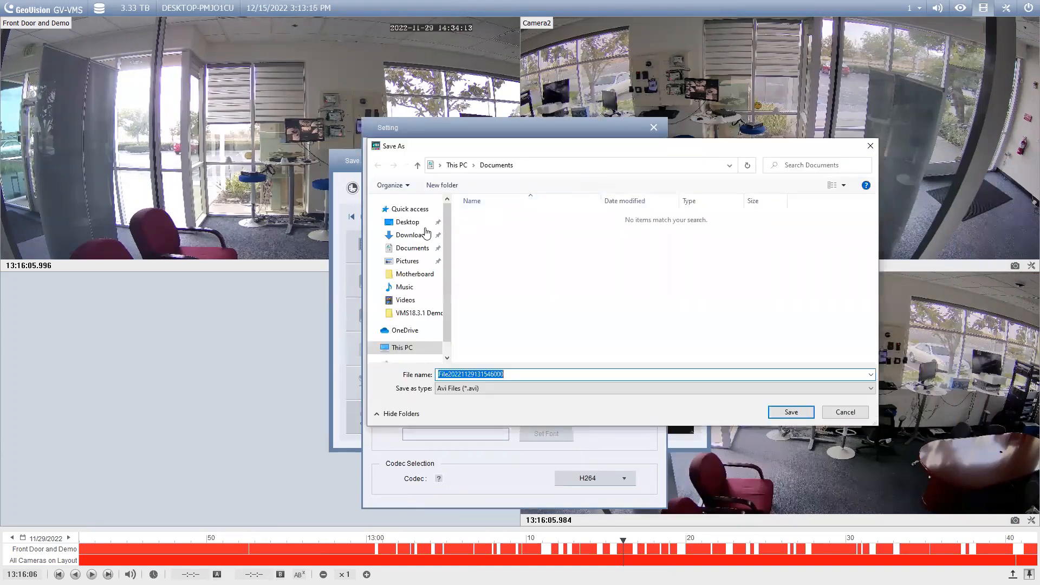
pyautogui.click(407, 222)
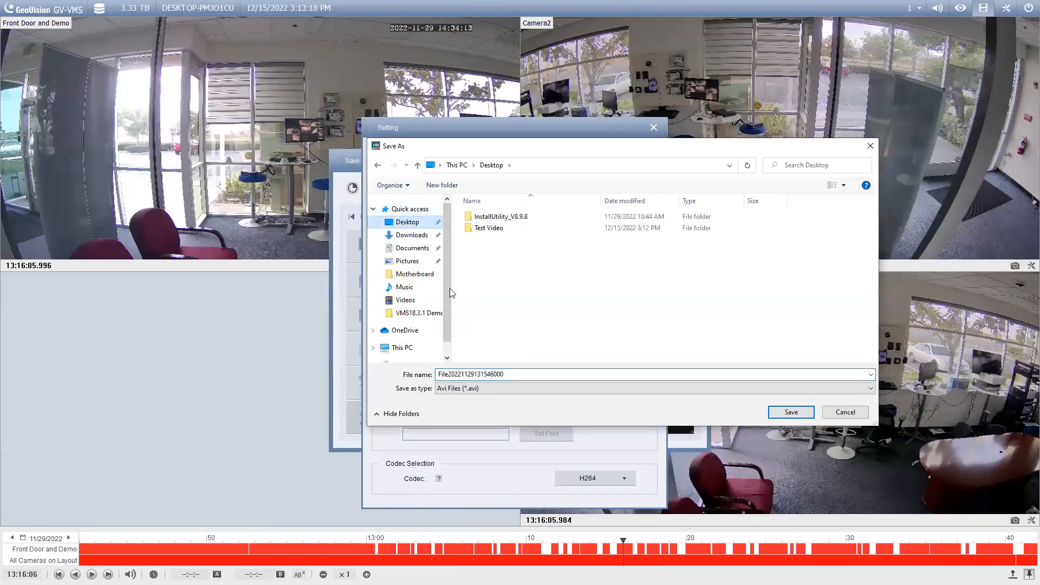
pyautogui.moveTo(508, 374); pyautogui.dragTo(389, 372)
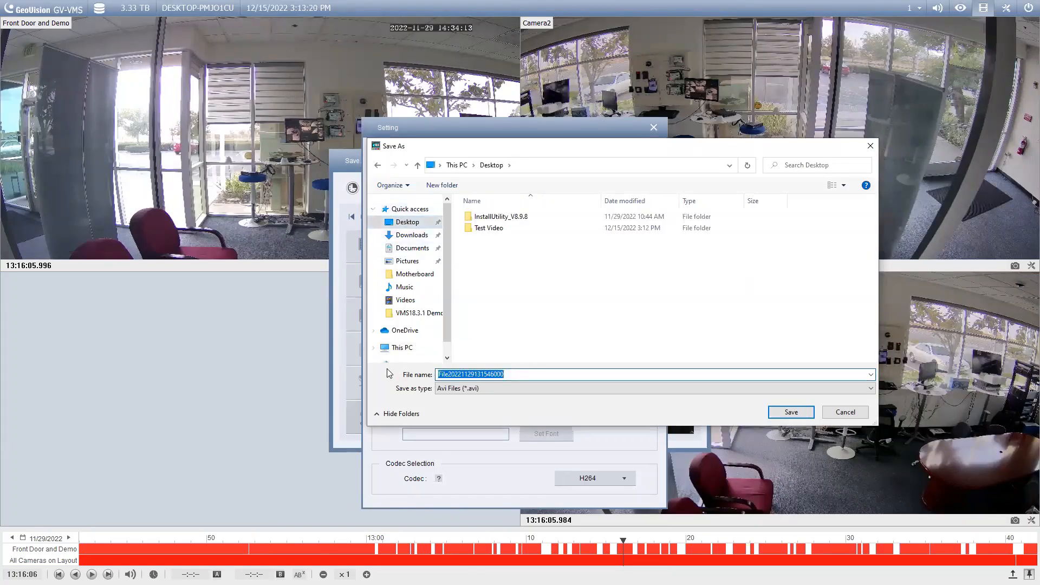
pyautogui.write('Test Clip 1')
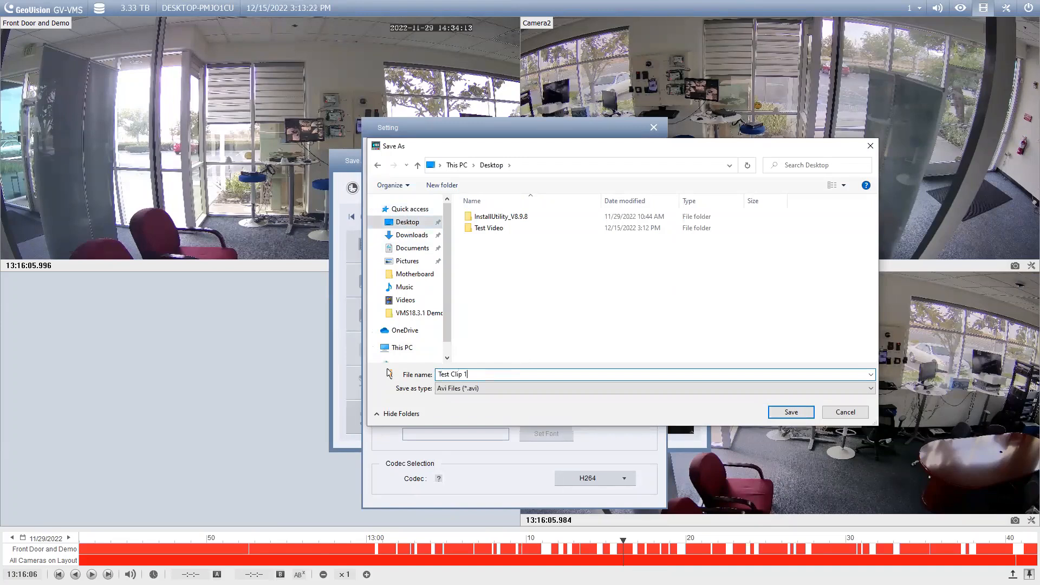
pyautogui.click(791, 412)
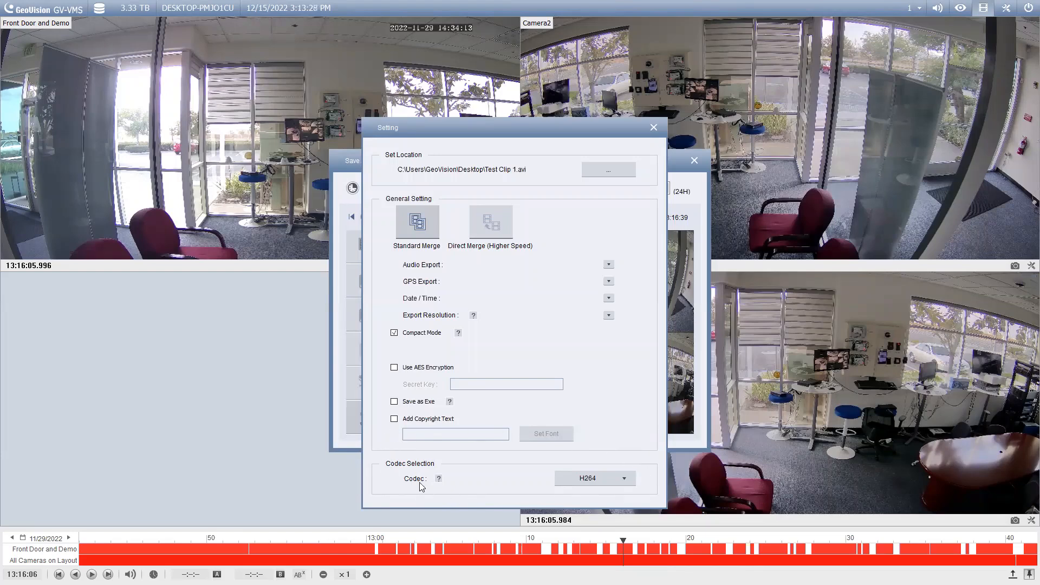
# - Choose the WMV9 codec for the export and finish the settings
pyautogui.click(627, 480)
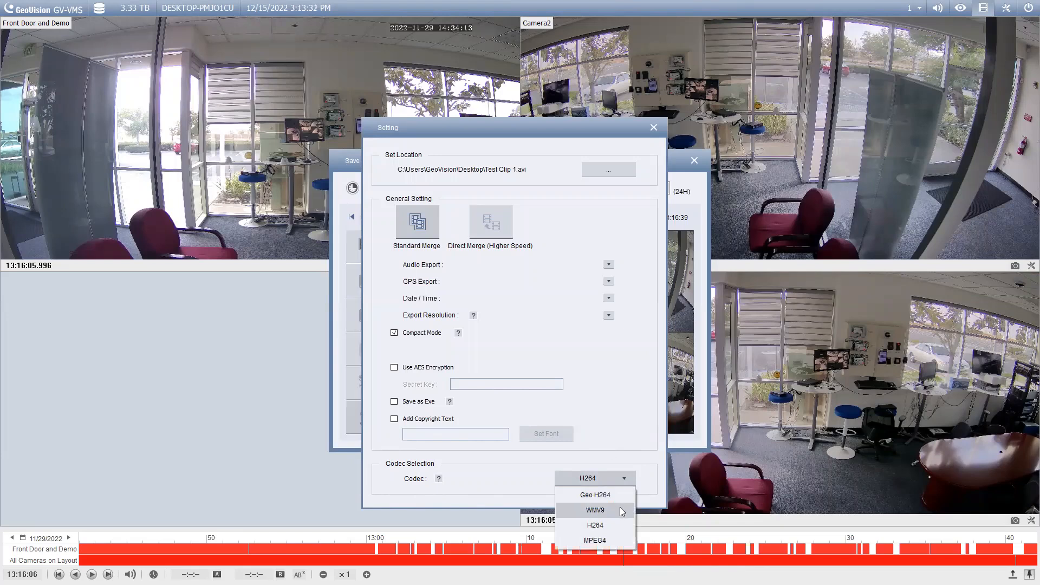
pyautogui.click(620, 507)
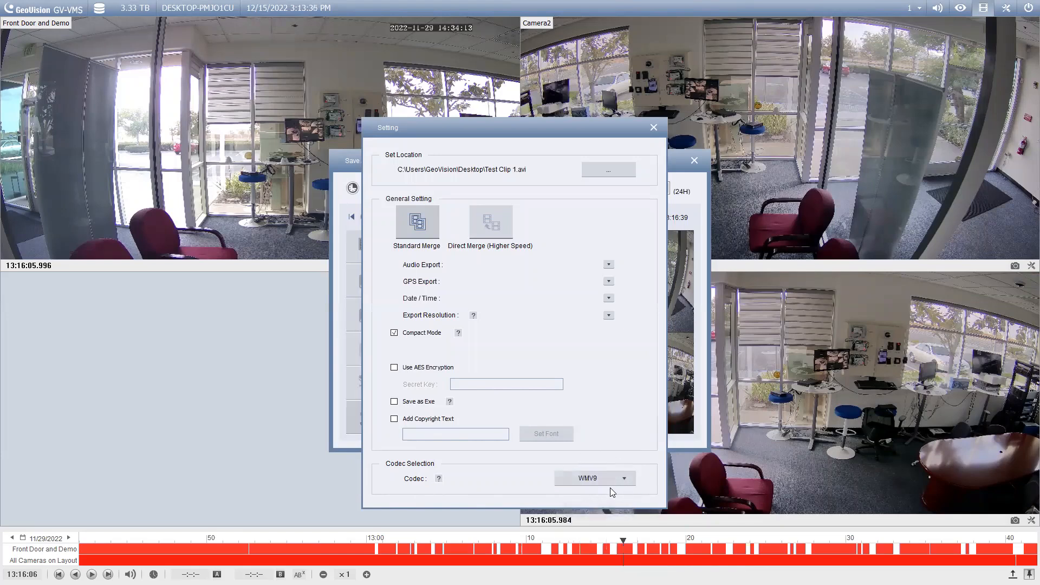
pyautogui.click(654, 127)
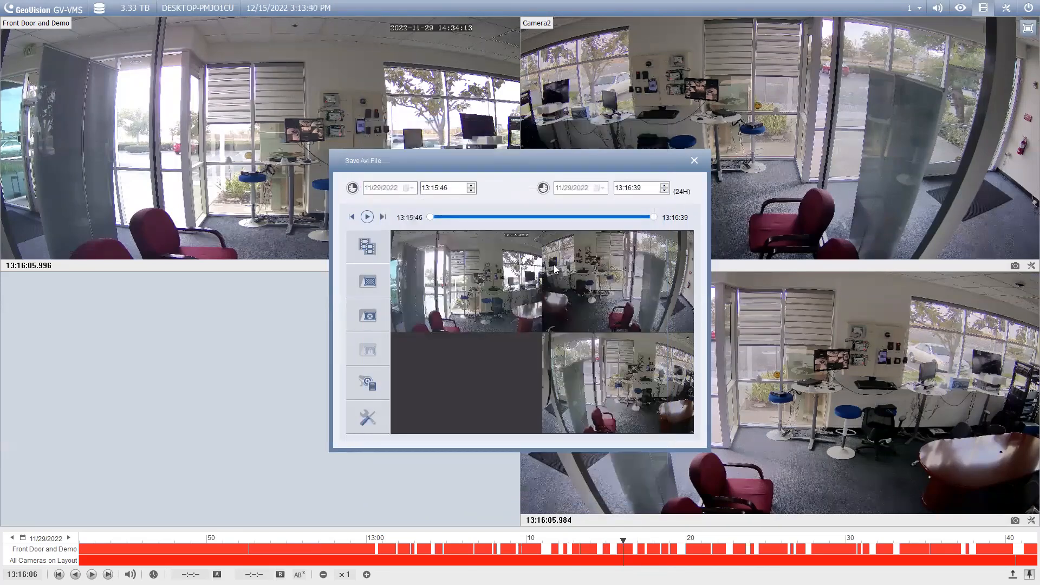
# - Launch the merge so Test Clip 1.avi appears in the Merging List
pyautogui.click(368, 246)
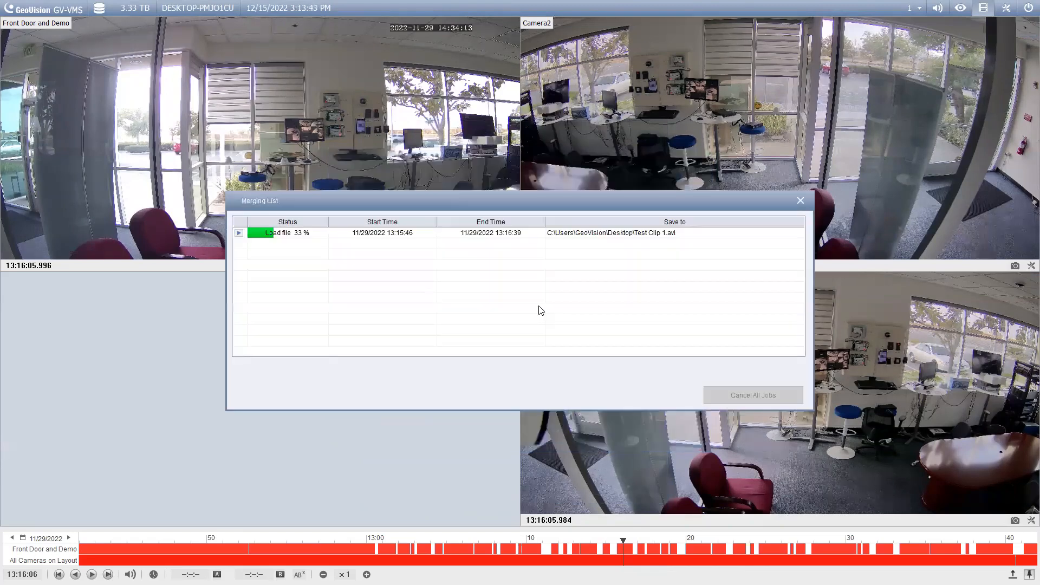